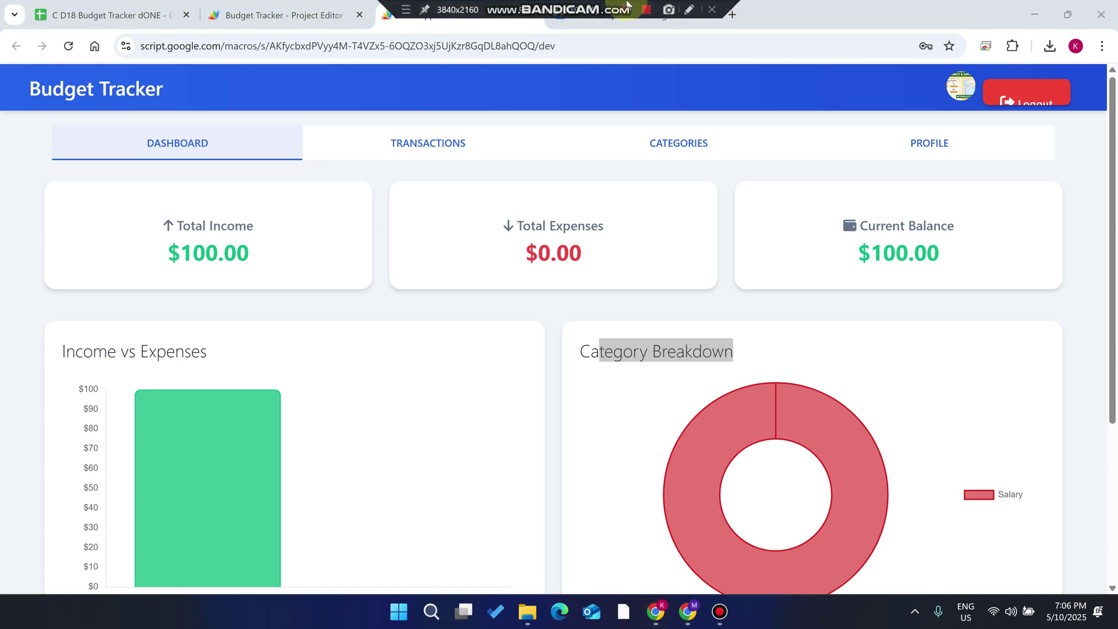
Clear the stray selection and switch to the C D18 Budget Tracker dONE spreadsheet's Login sheet
left_click(179, 84)
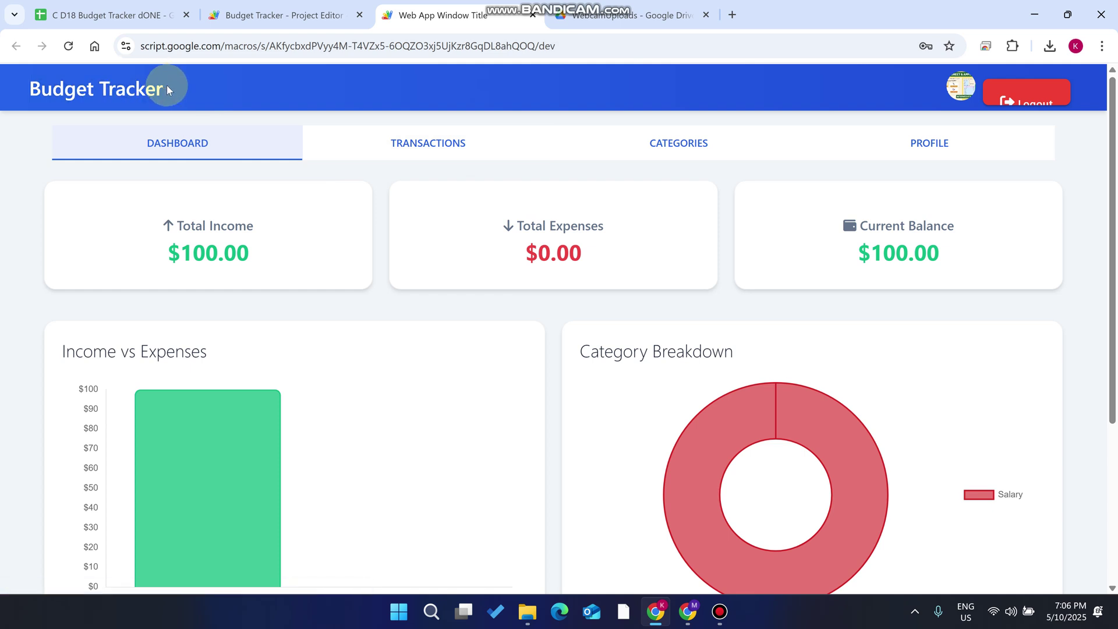
left_click(140, 13)
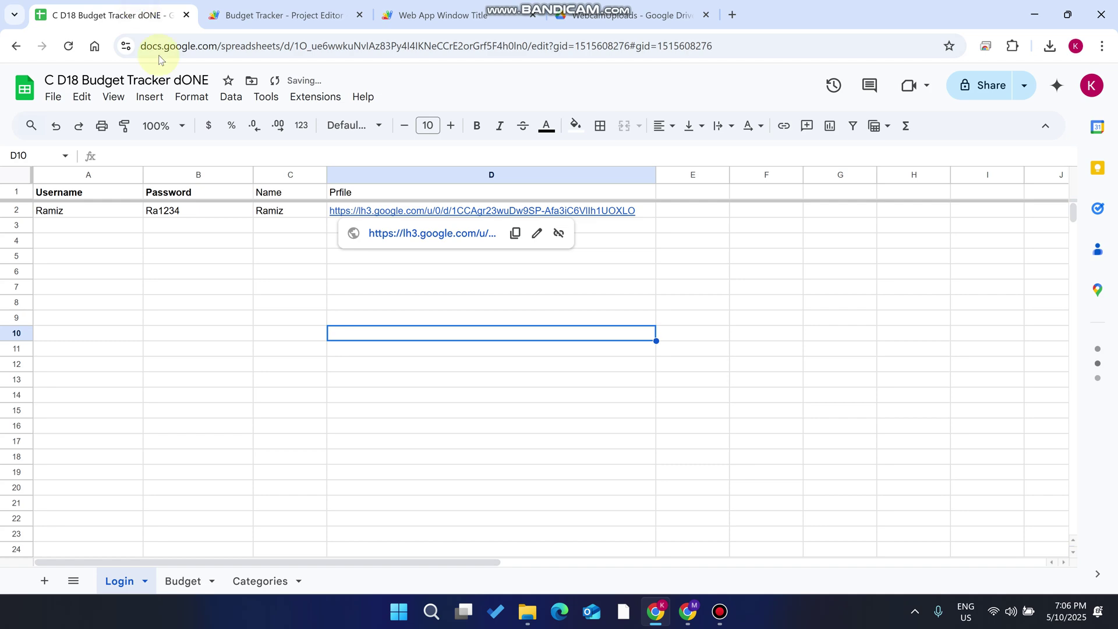
Look over Code.gs in the Budget Tracker project editor, then go back to the web app dashboard
left_click(294, 15)
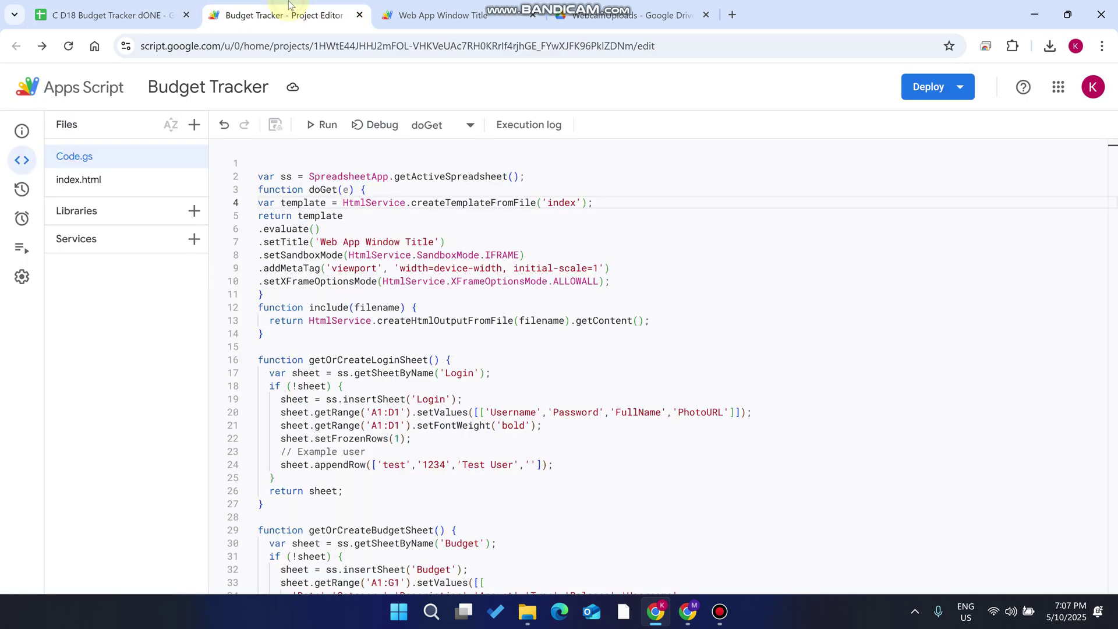
left_click(442, 15)
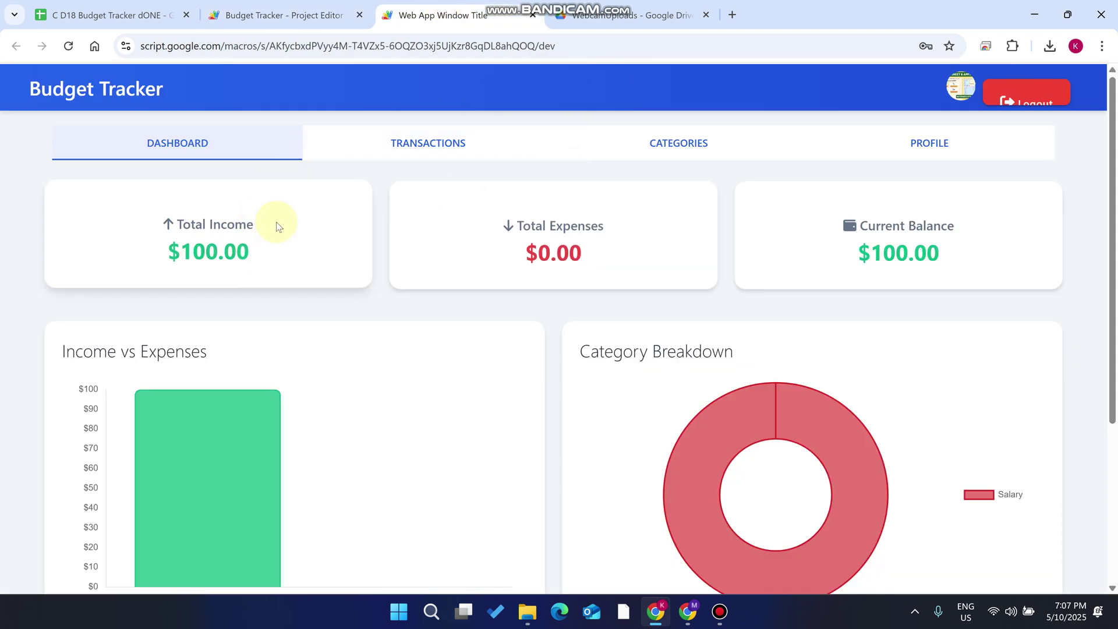
scroll(256, 233, "down", 2)
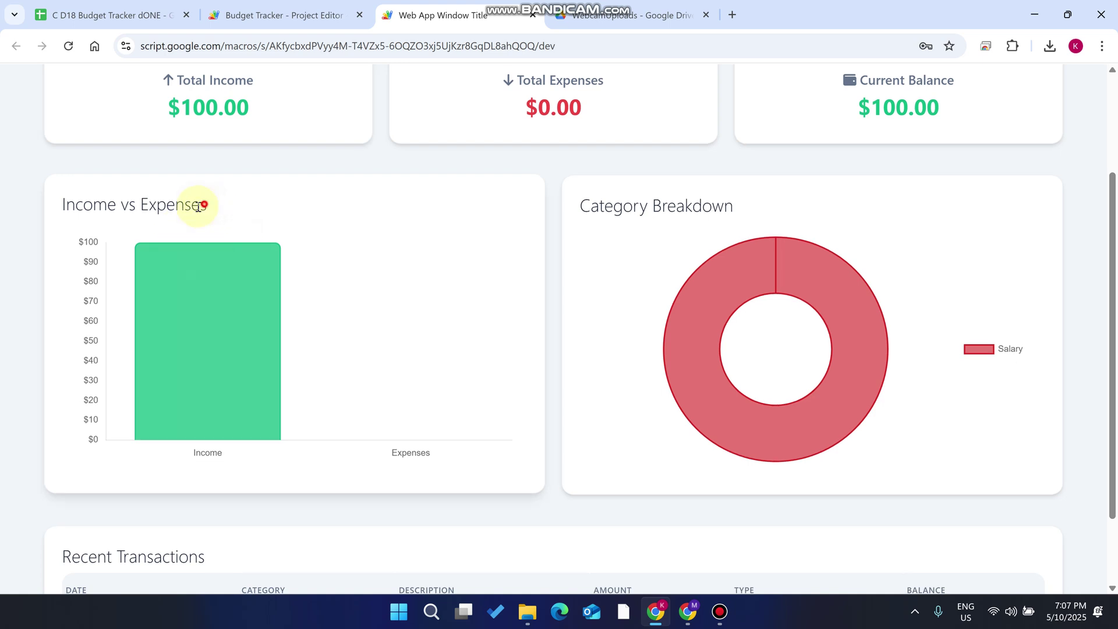
left_click_drag(205, 203, 35, 204)
left_click(745, 211)
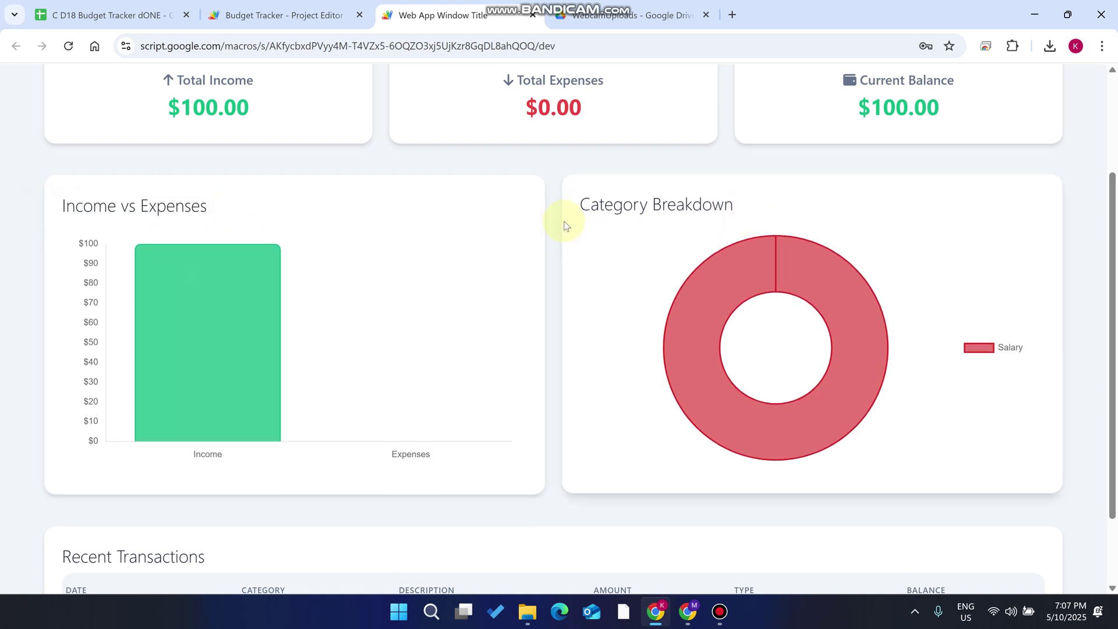
scroll(466, 216, "up", 3)
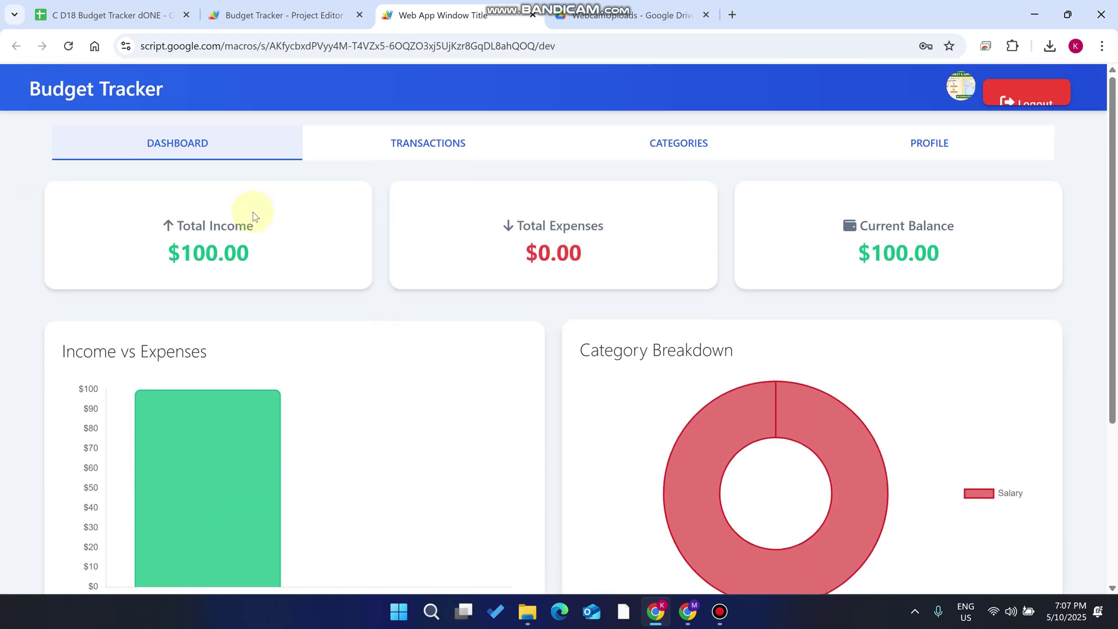
left_click(434, 147)
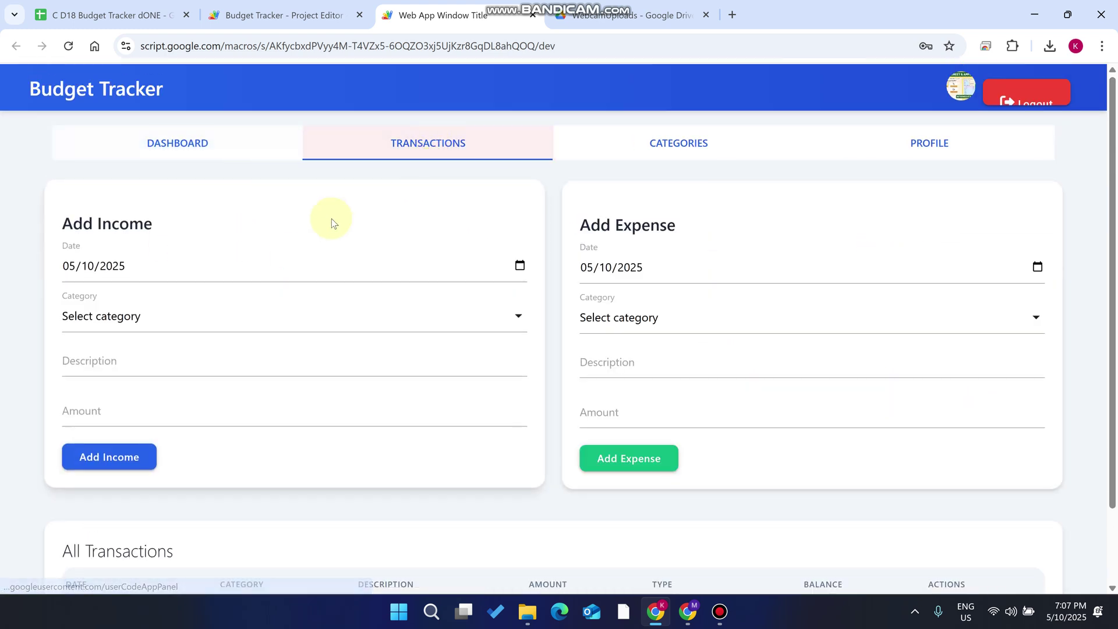
triple_click(153, 224)
left_click_drag(682, 224, 556, 232)
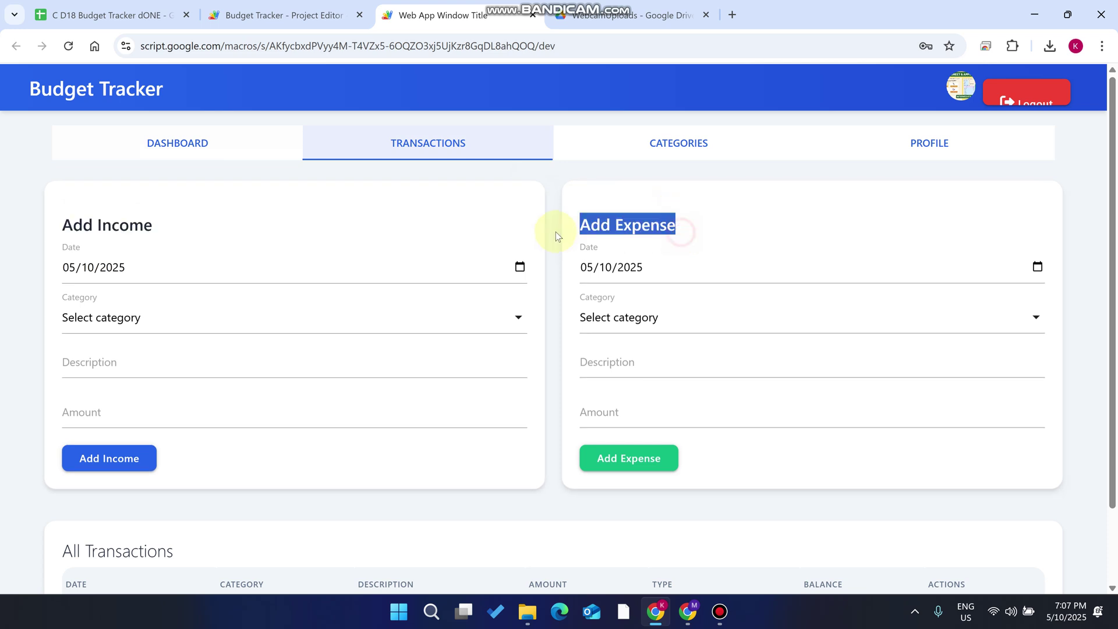
scroll(329, 387, "down", 2)
left_click_drag(173, 466, 62, 463)
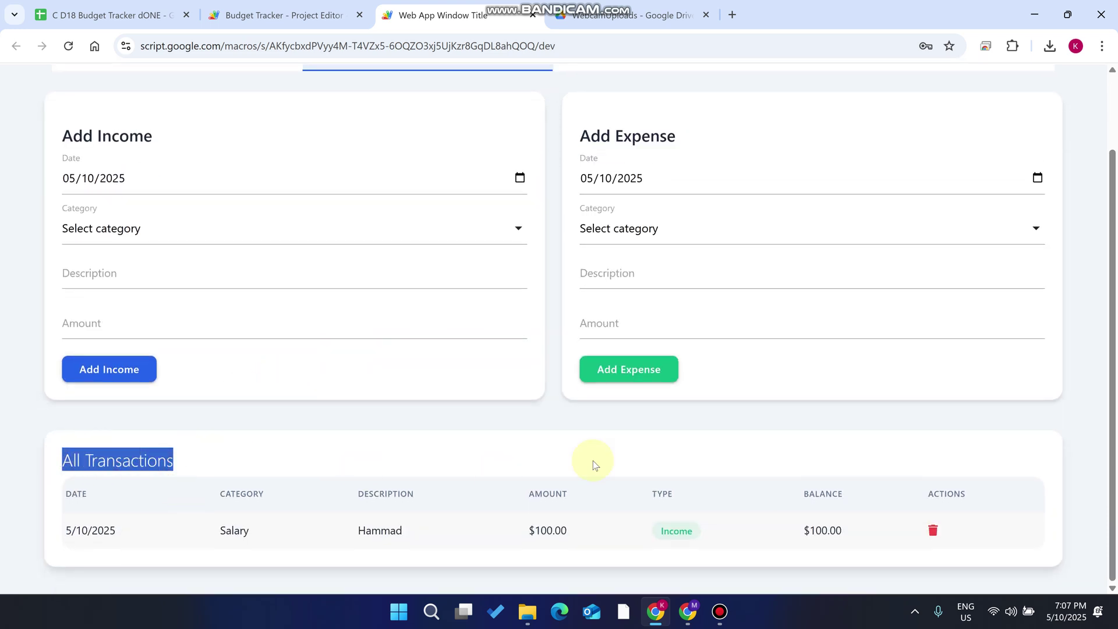
scroll(570, 326, "up", 2)
left_click(695, 156)
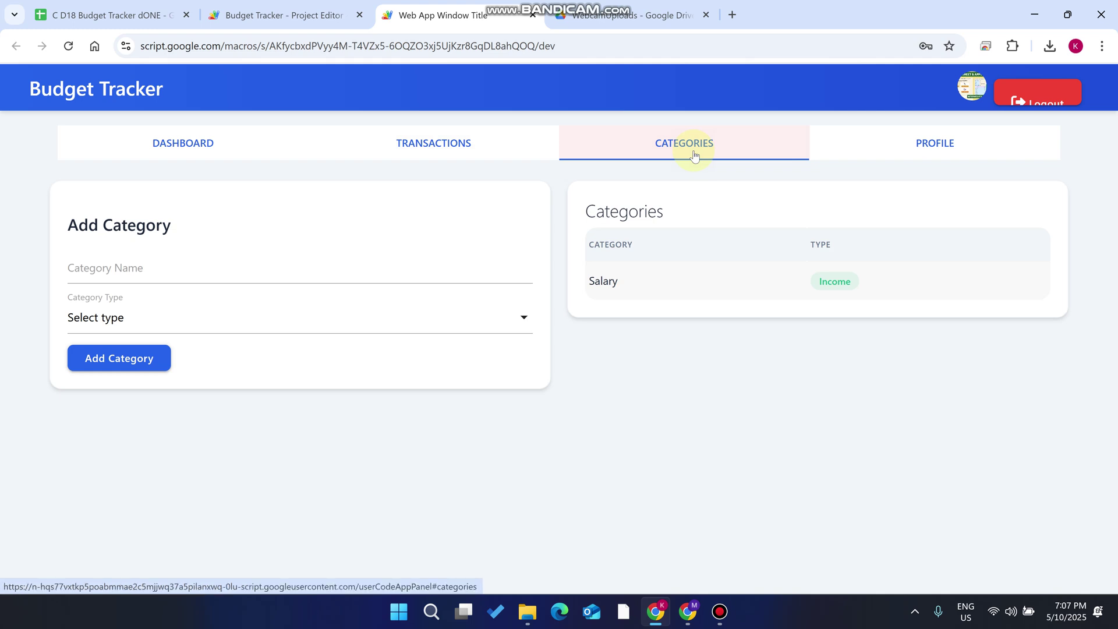
left_click(188, 158)
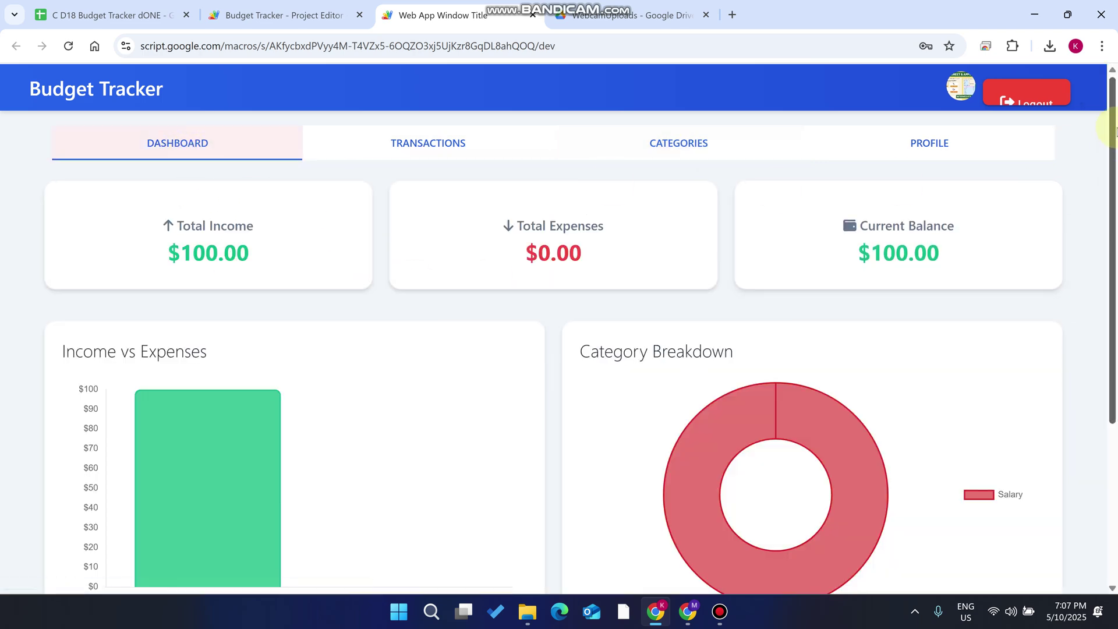
Log out of the account, confirm with OK, and reload to the blank login form
left_click(1032, 90)
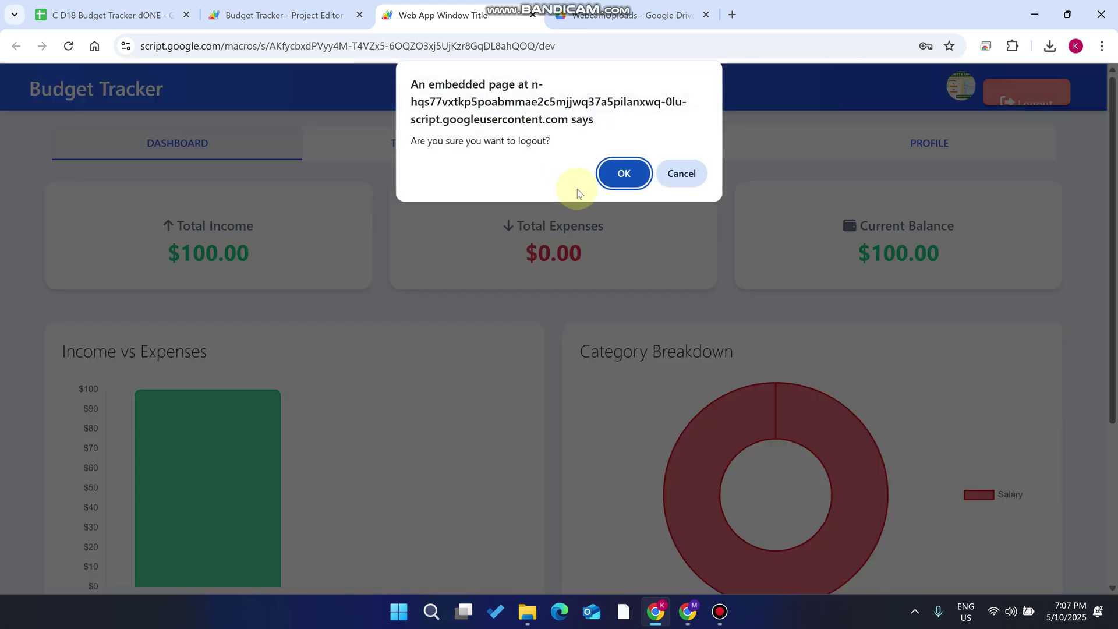
left_click(626, 170)
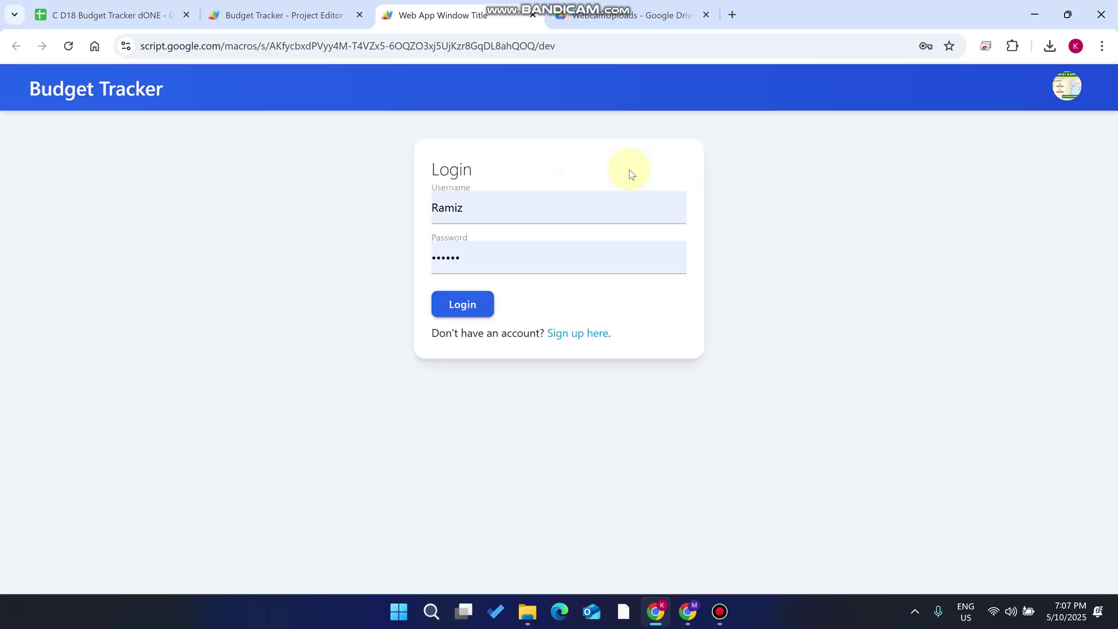
left_click(69, 48)
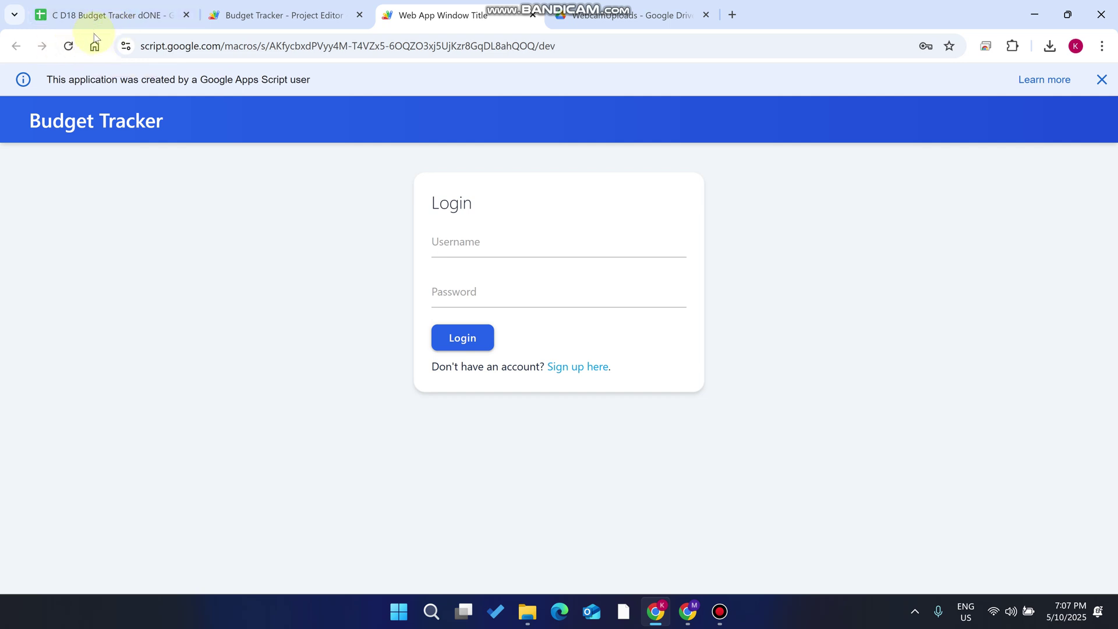
Fill the sign-up form with a new username, password and suggested full name, and submit
left_click(453, 237)
left_click(581, 366)
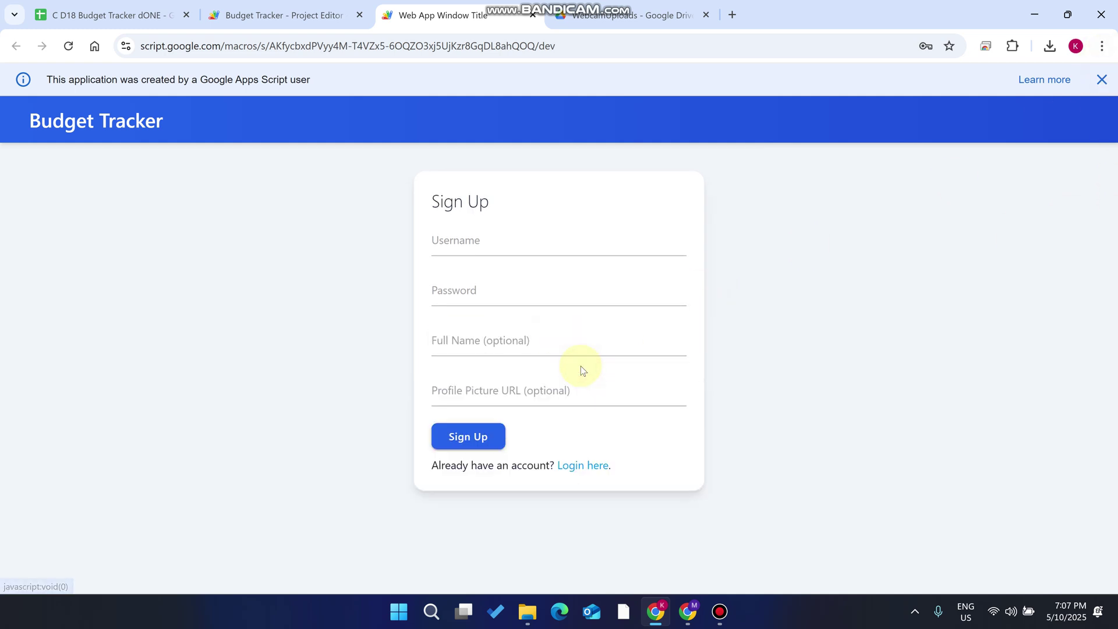
left_click(501, 247)
type("Ramiz1")
key("BackSpace")
left_click(460, 295)
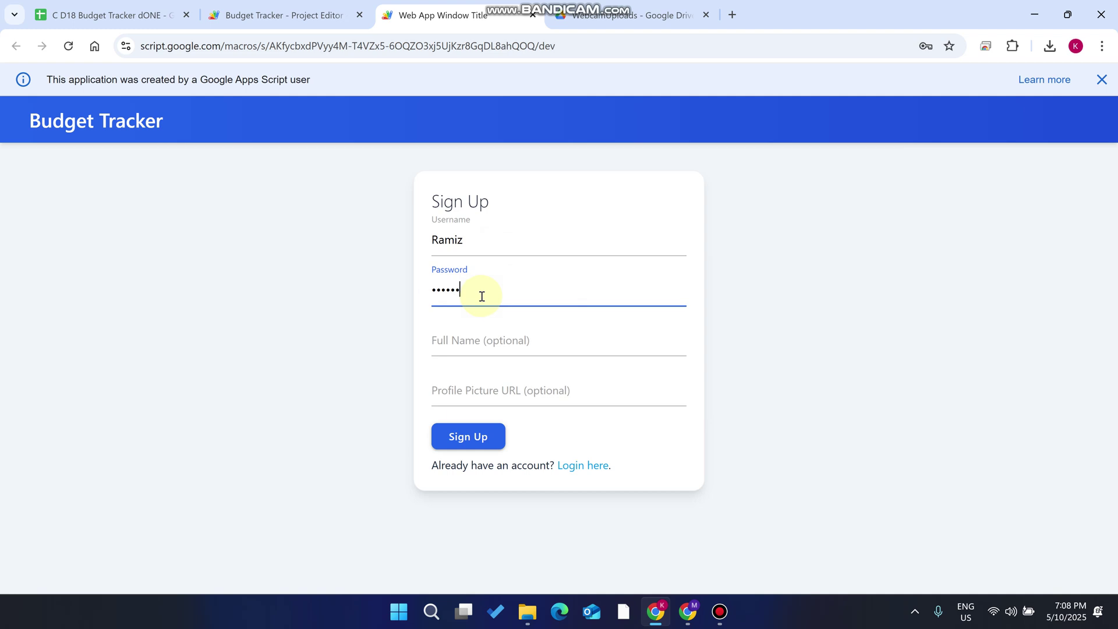
left_click(467, 350)
left_click(542, 403)
left_click(483, 442)
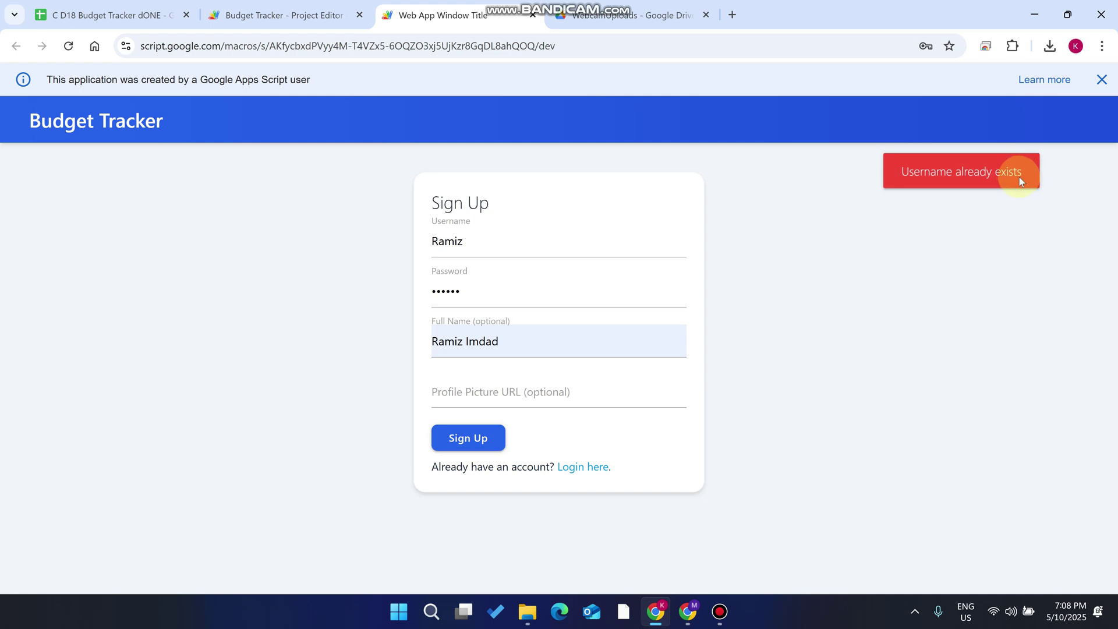
Append 1 to the username to make it unique, add a profile picture URL, and resubmit
left_click(475, 236)
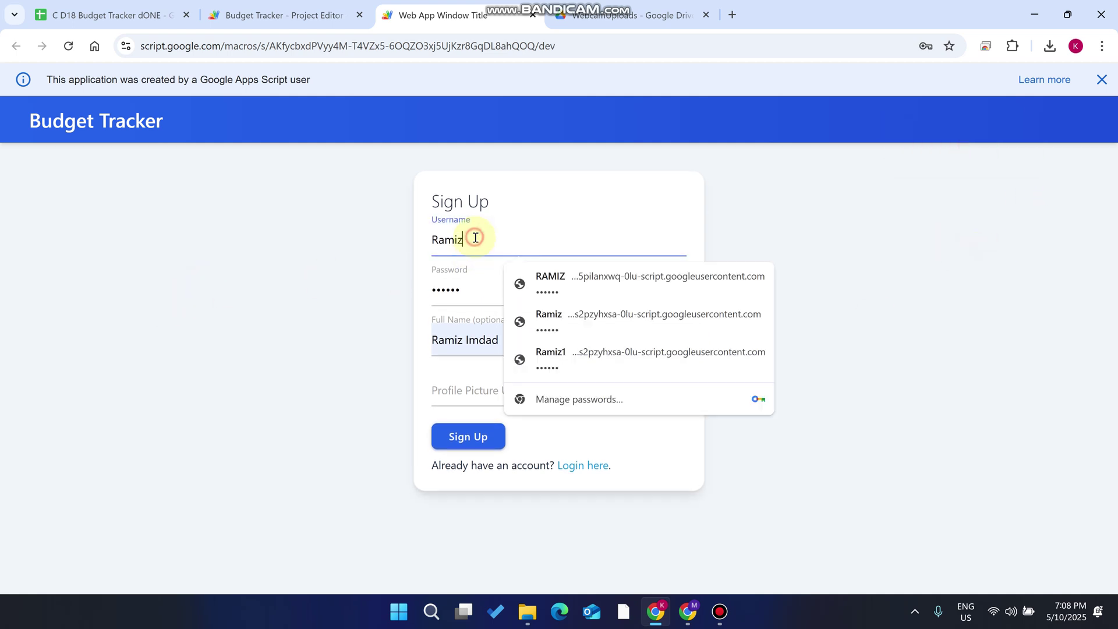
type("1")
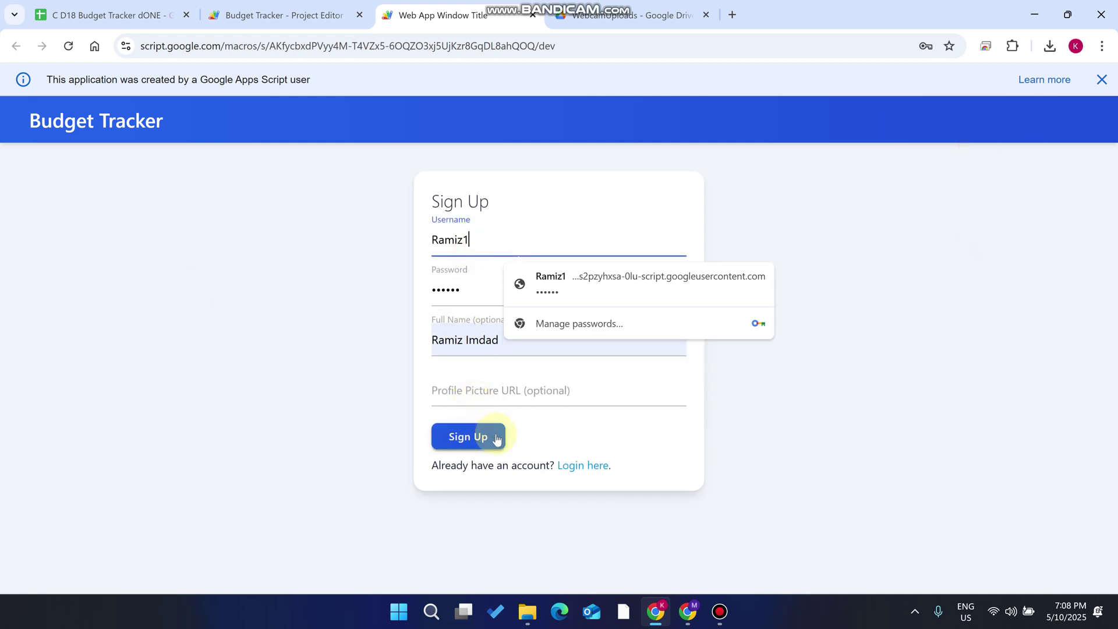
left_click(543, 400)
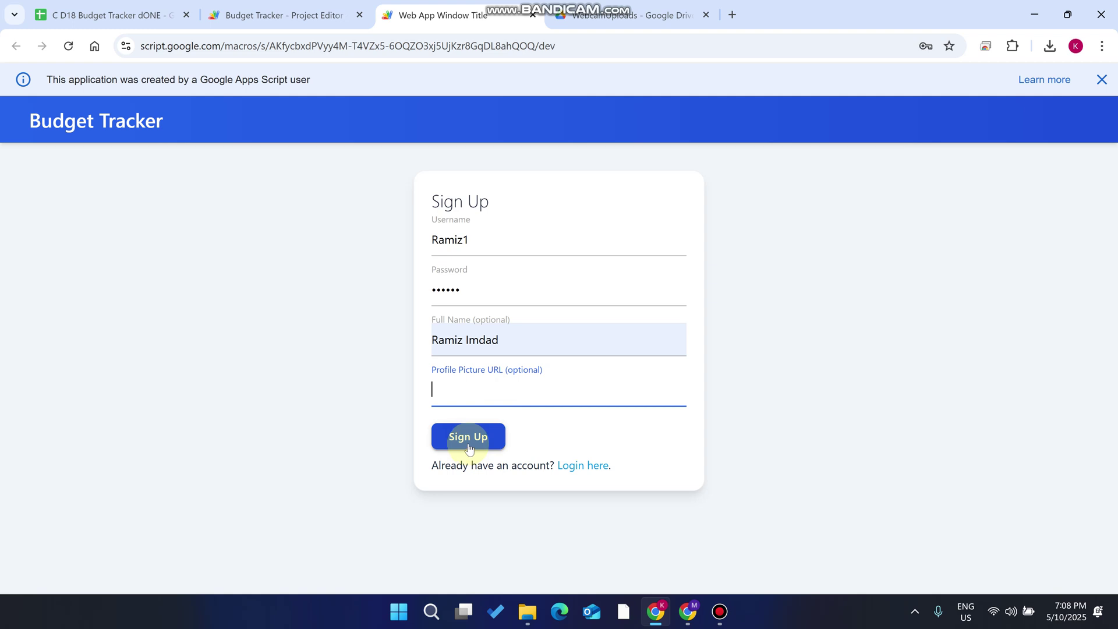
left_click(468, 440)
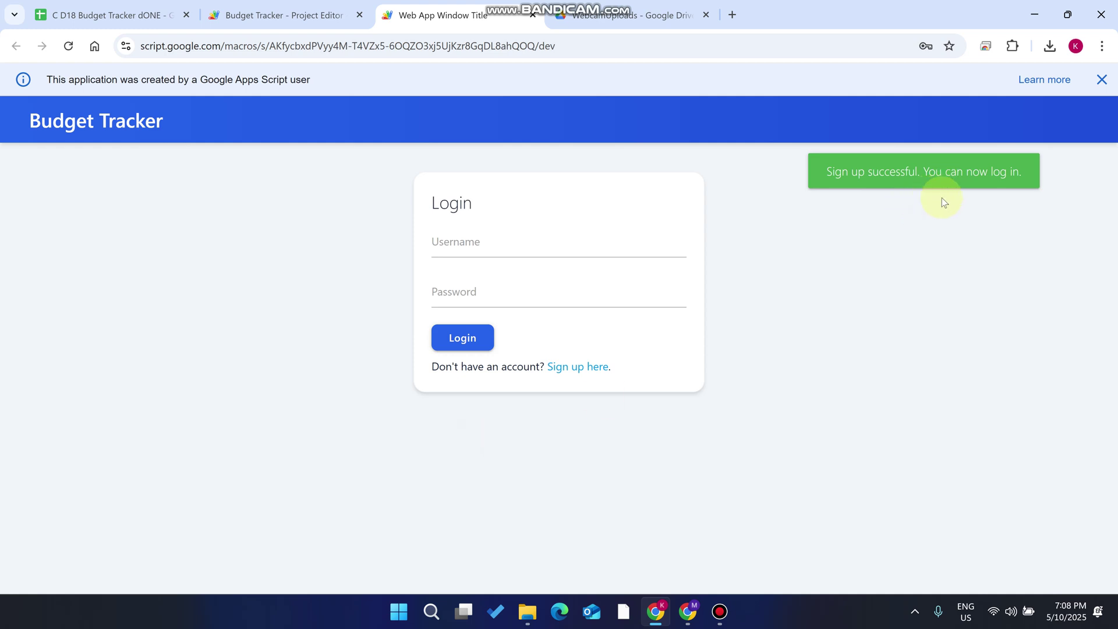
Confirm the new user row on the Login sheet, then bring up saved logins on the login form
left_click(105, 14)
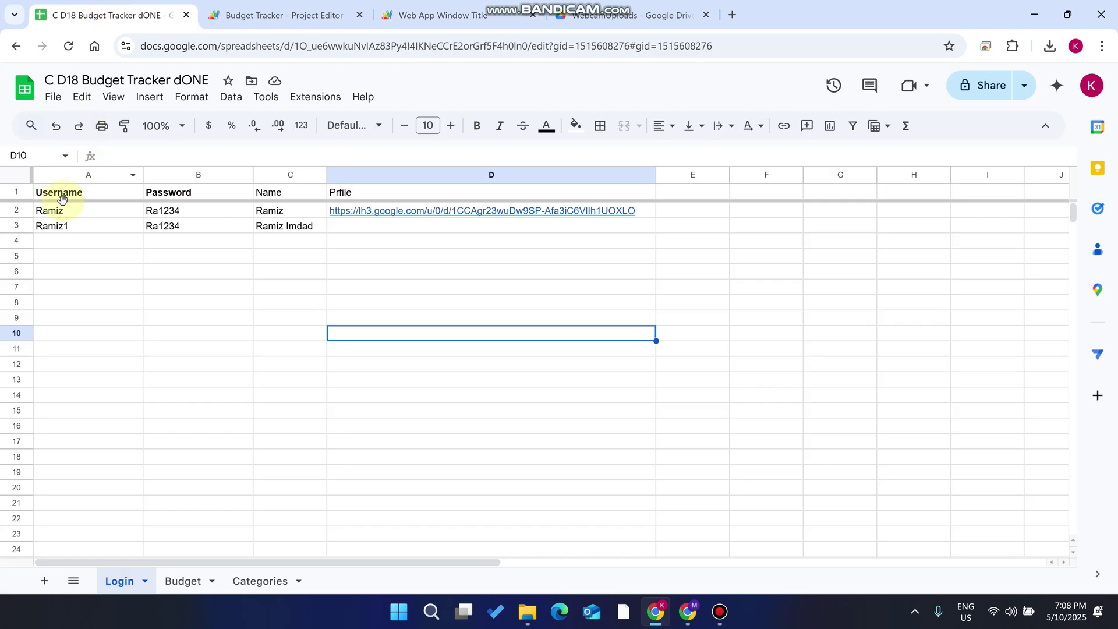
left_click(63, 213)
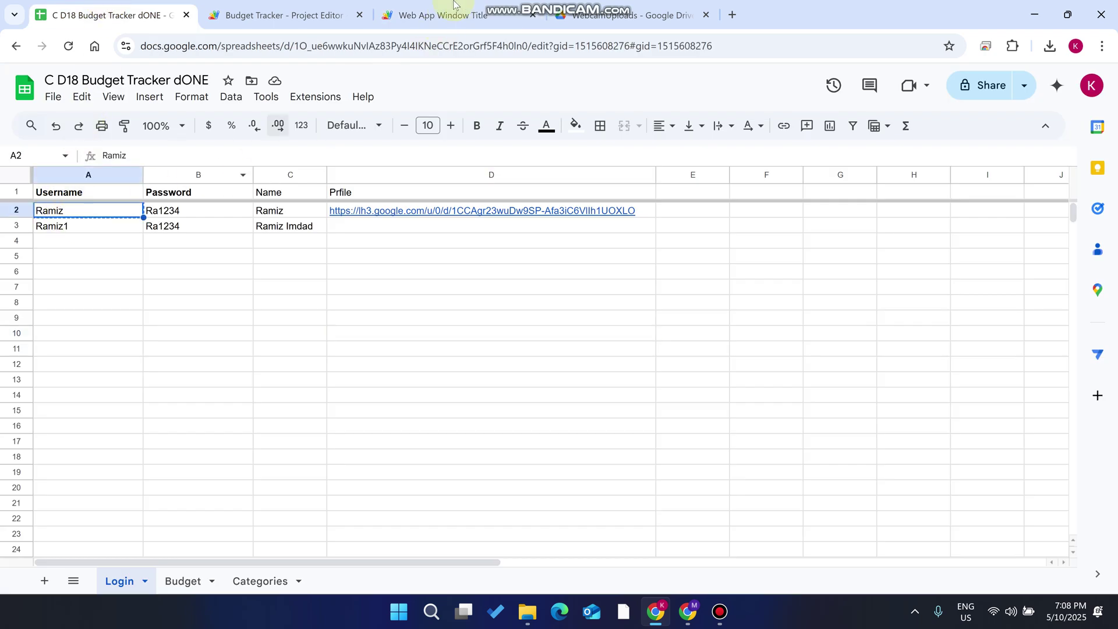
left_click(442, 15)
left_click(499, 242)
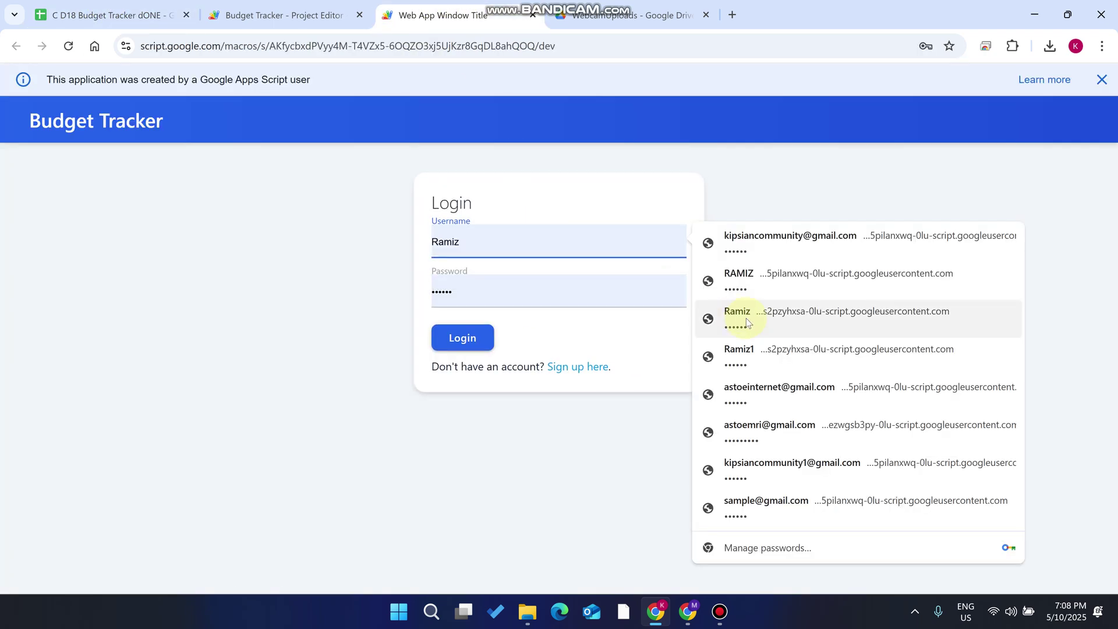
Log in with the original user's saved credentials and reload the dashboard showing $100.00 income
left_click(706, 316)
left_click(474, 337)
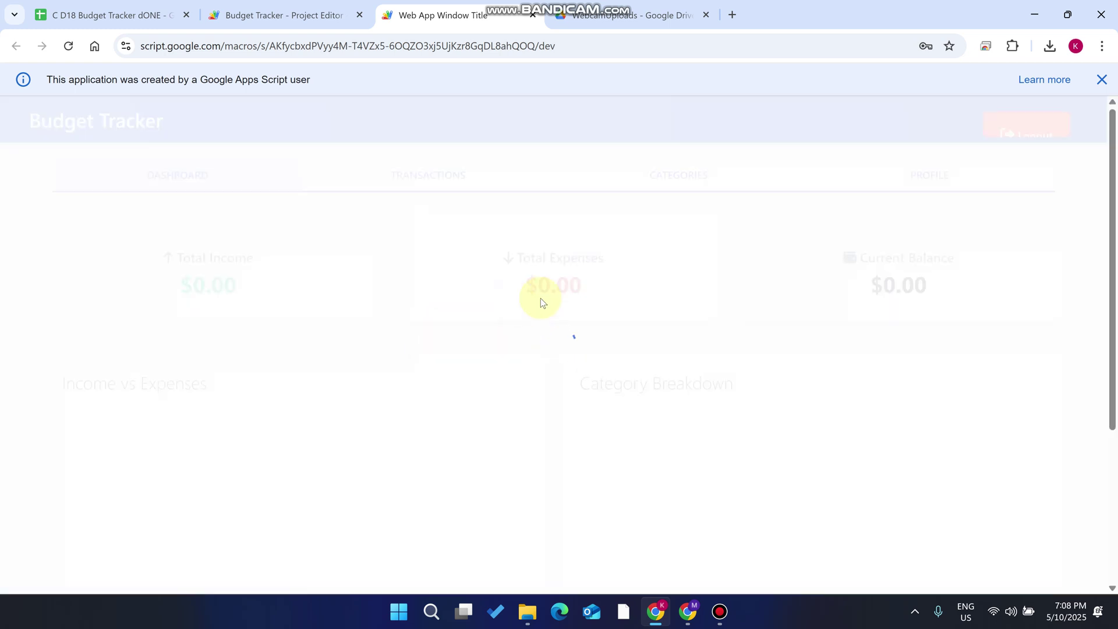
left_click(1103, 80)
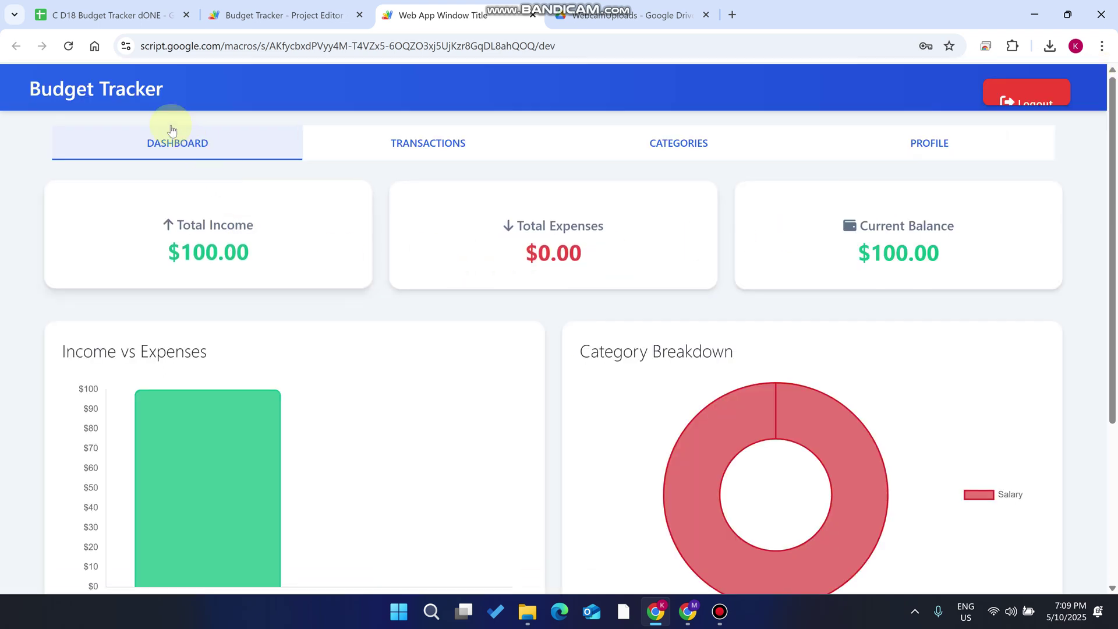
left_click(69, 46)
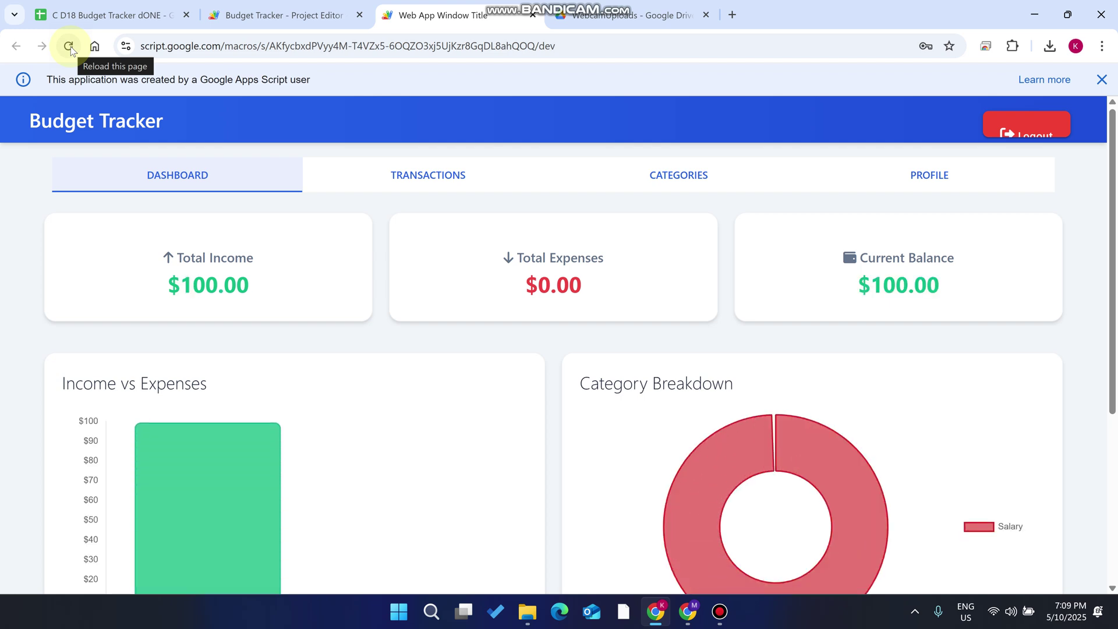
left_click(1024, 128)
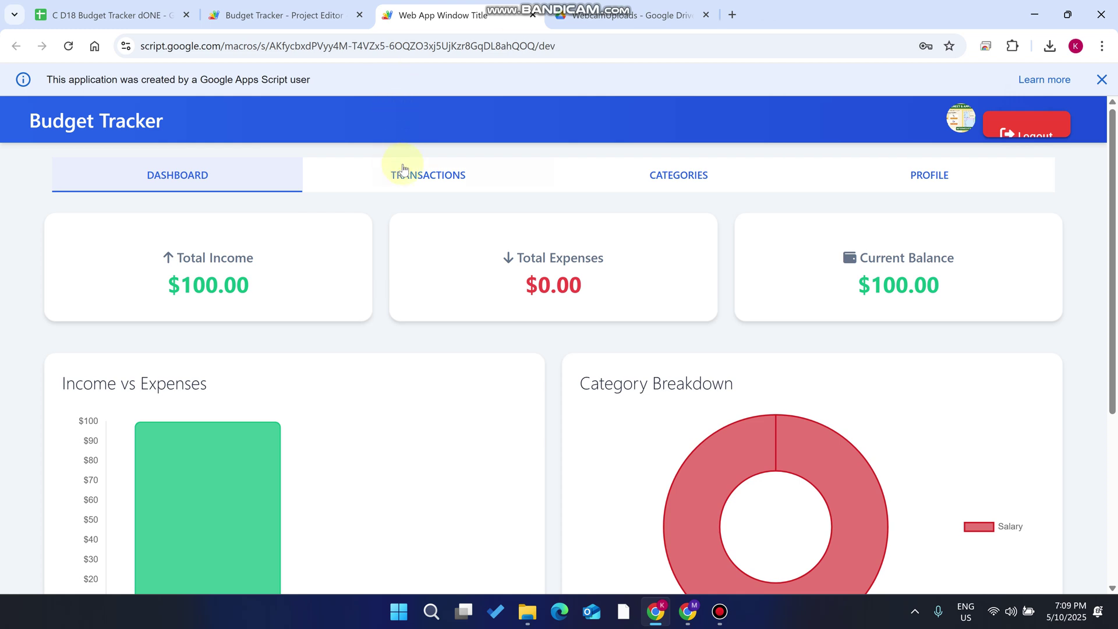
Upload the purple logo image from the Desktop on the Profile page and update the profile
scroll(395, 169, "down", 1)
scroll(429, 161, "up", 1)
left_click(948, 165)
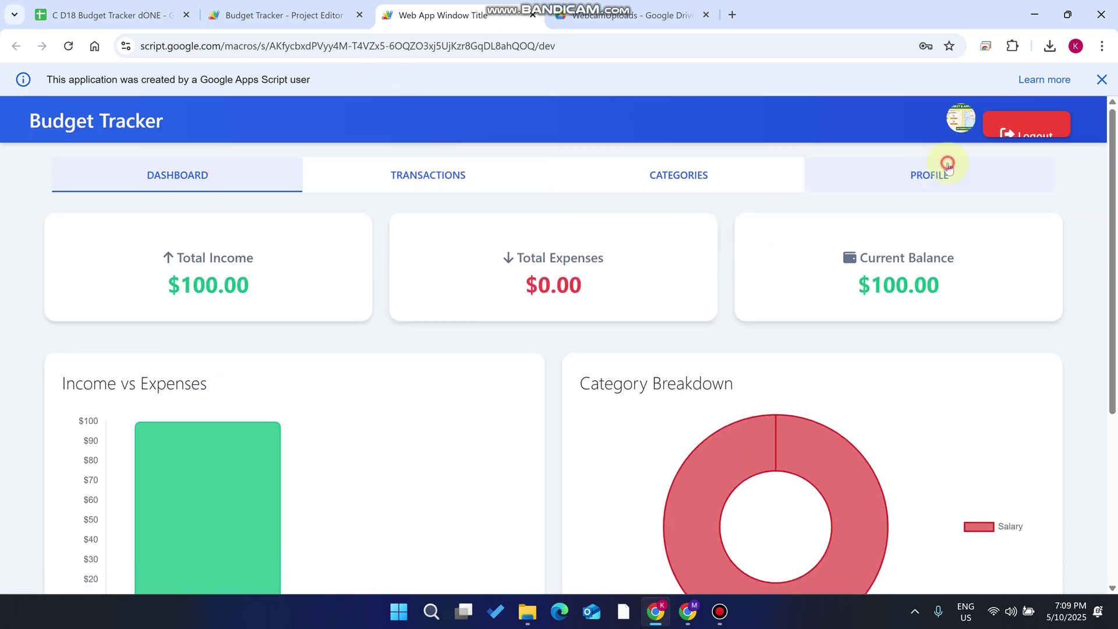
scroll(275, 417, "down", 1)
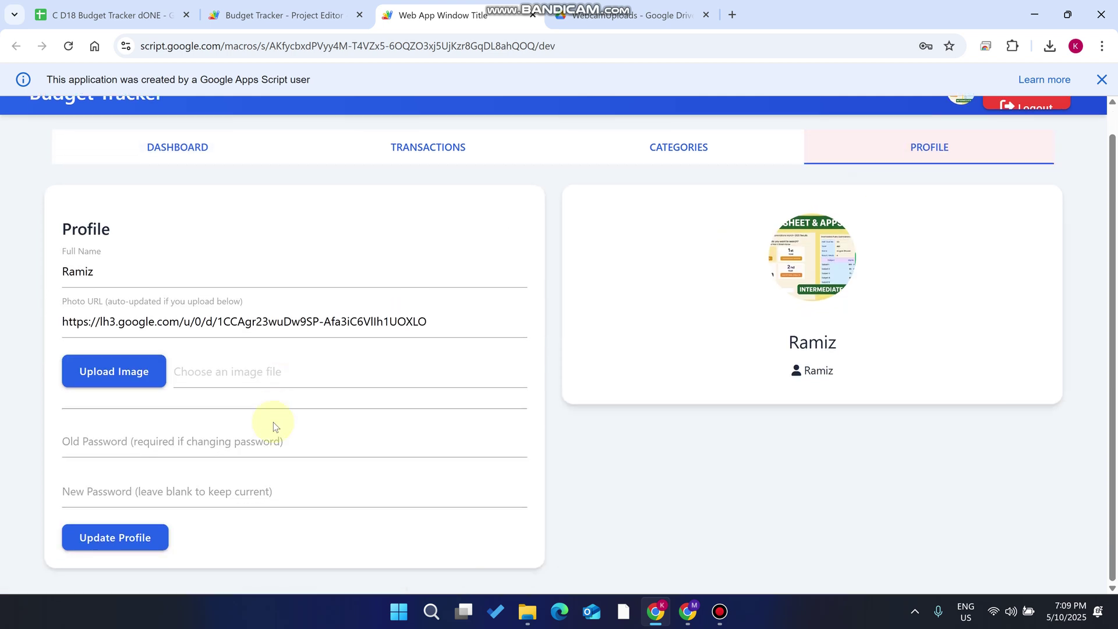
left_click(130, 375)
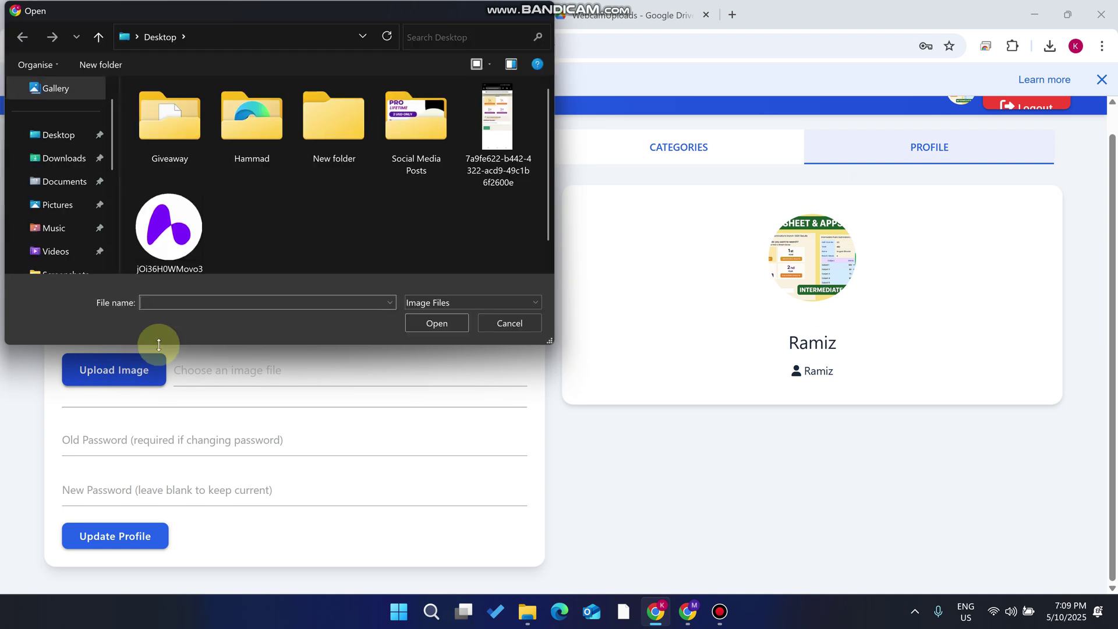
left_click(175, 236)
left_click(445, 331)
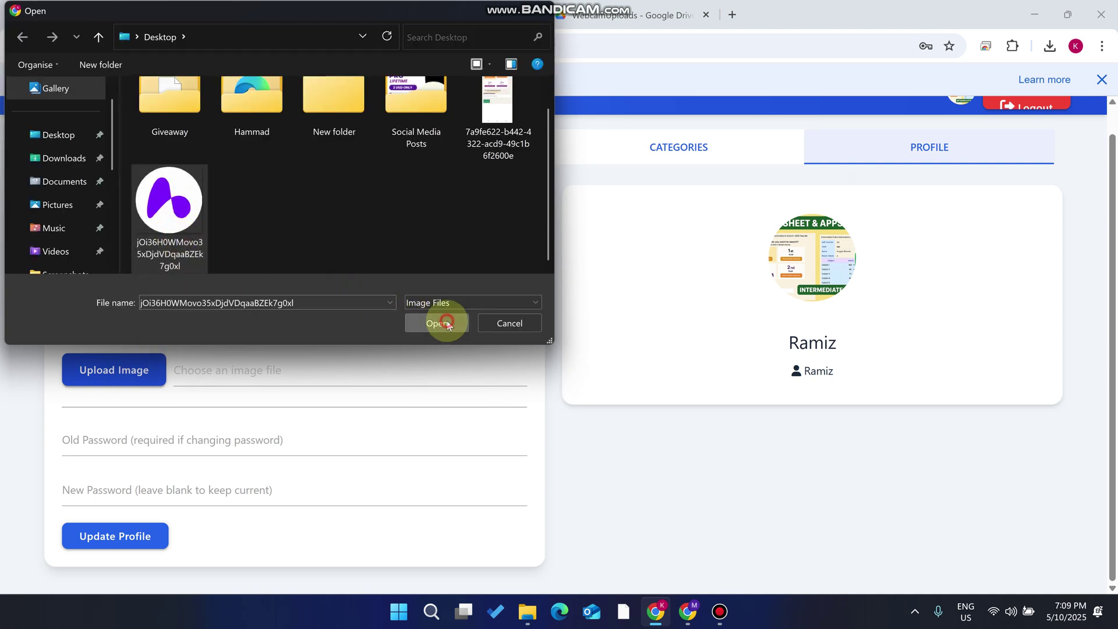
left_click(135, 525)
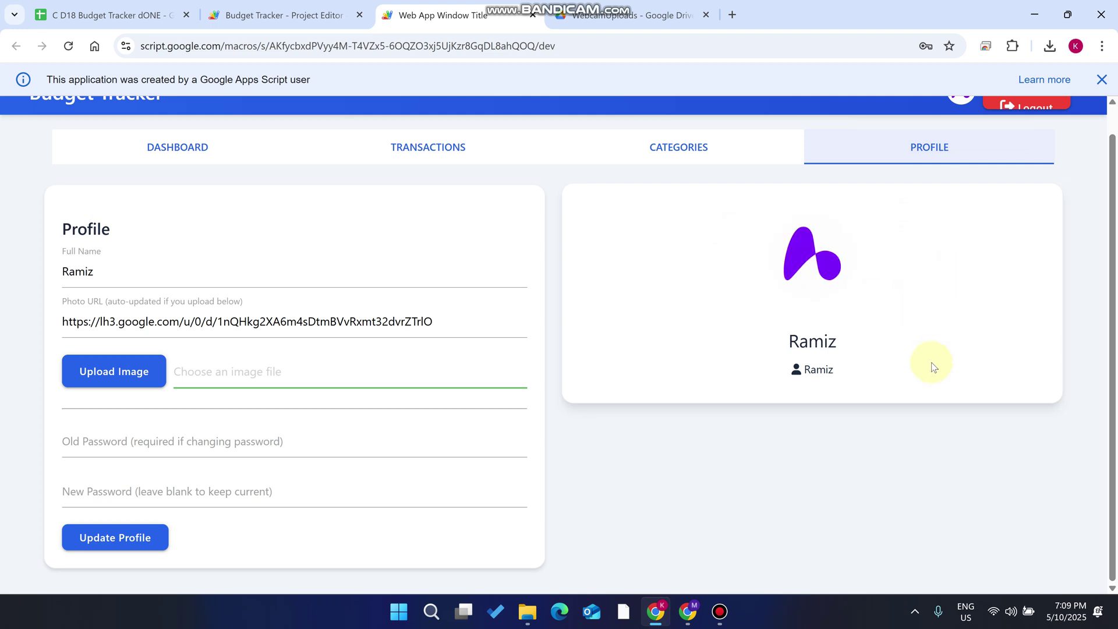
scroll(926, 349, "up", 1)
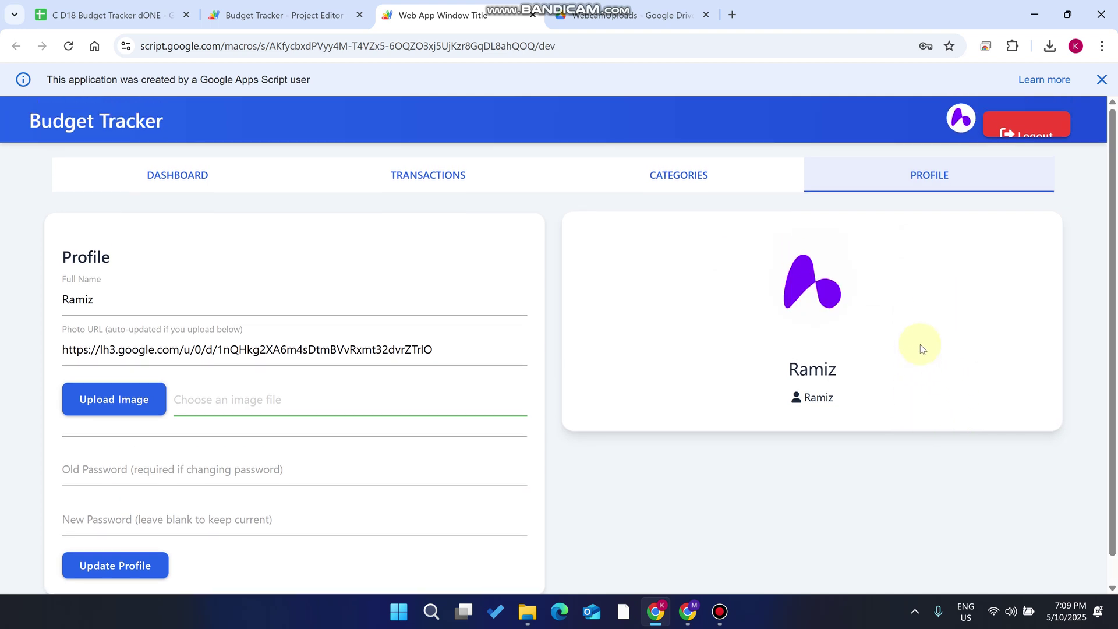
left_click(635, 15)
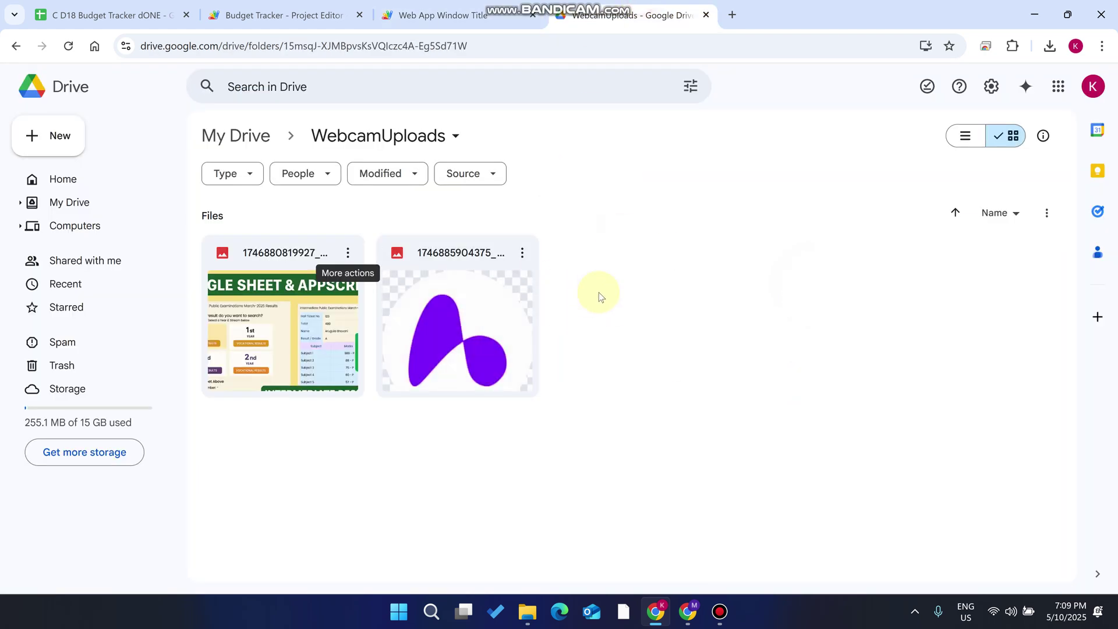
Return from Drive's WebcamUploads folder and open the Transactions page with its Add Income and Add Expense forms
left_click(498, 10)
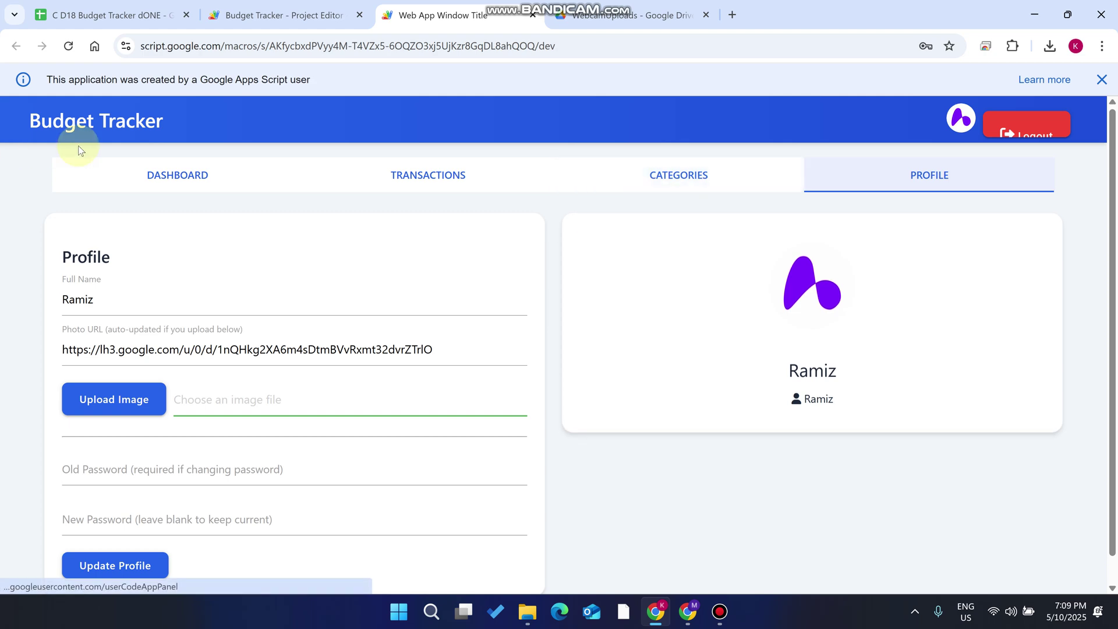
left_click(415, 169)
scroll(235, 268, "down", 2)
scroll(309, 252, "up", 2)
Choose Salary, the only listed option, as the Add Income category
left_click(242, 302)
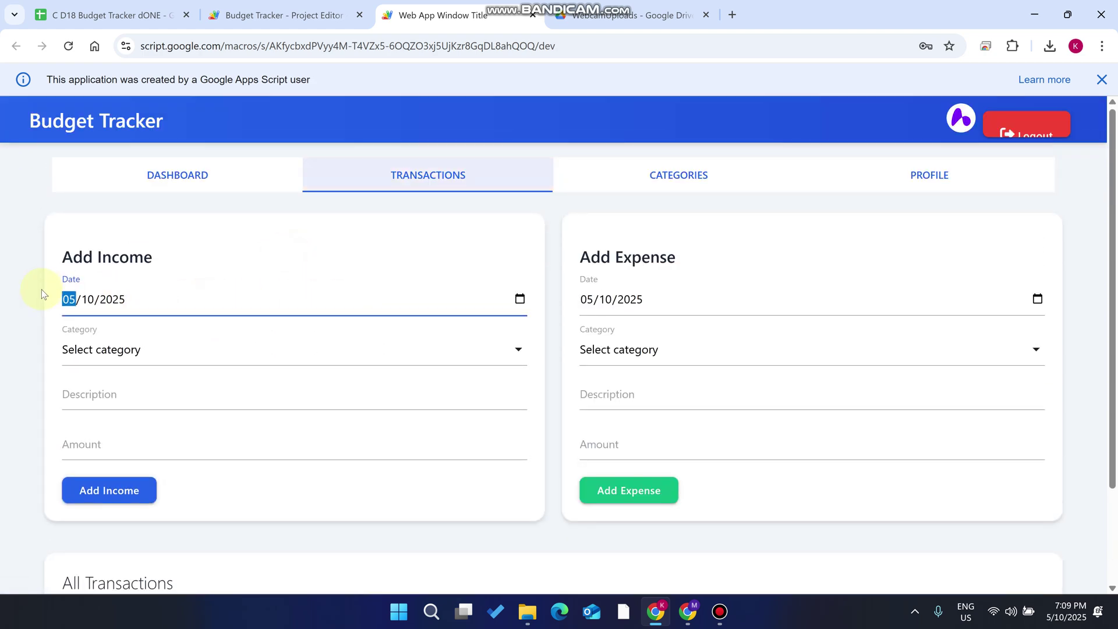
left_click(167, 351)
left_click(126, 384)
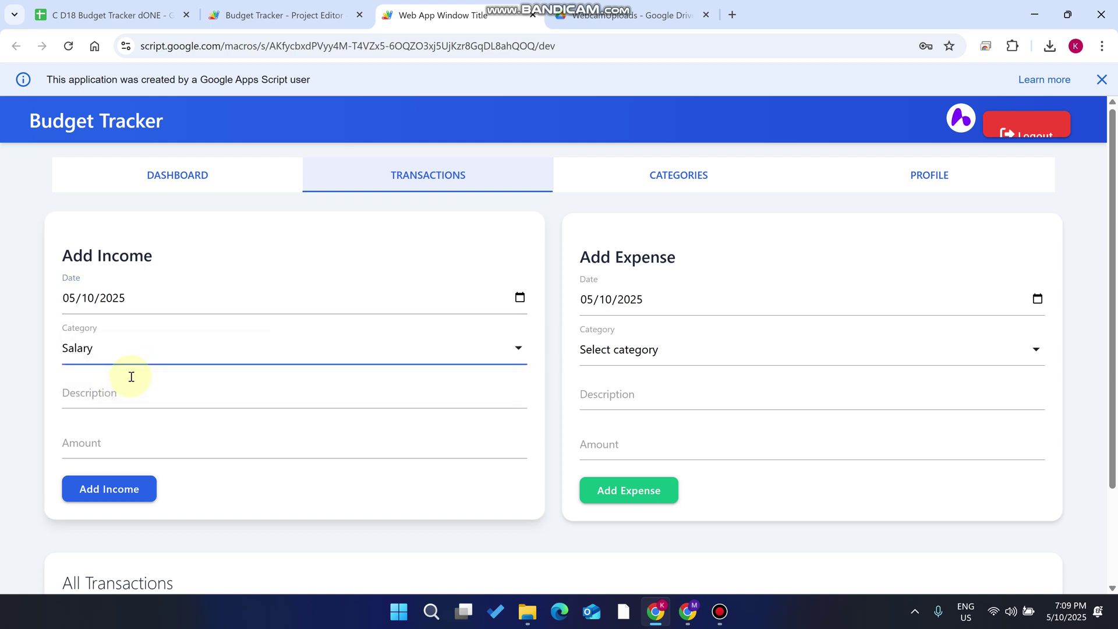
left_click(185, 364)
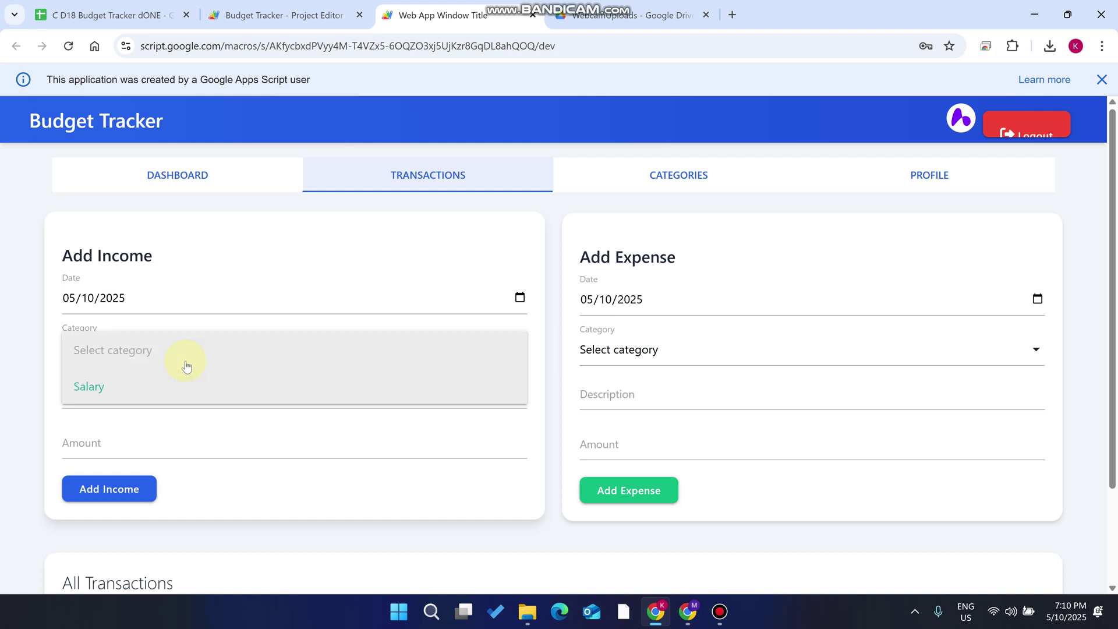
left_click_drag(180, 256, 92, 255)
left_click(97, 255)
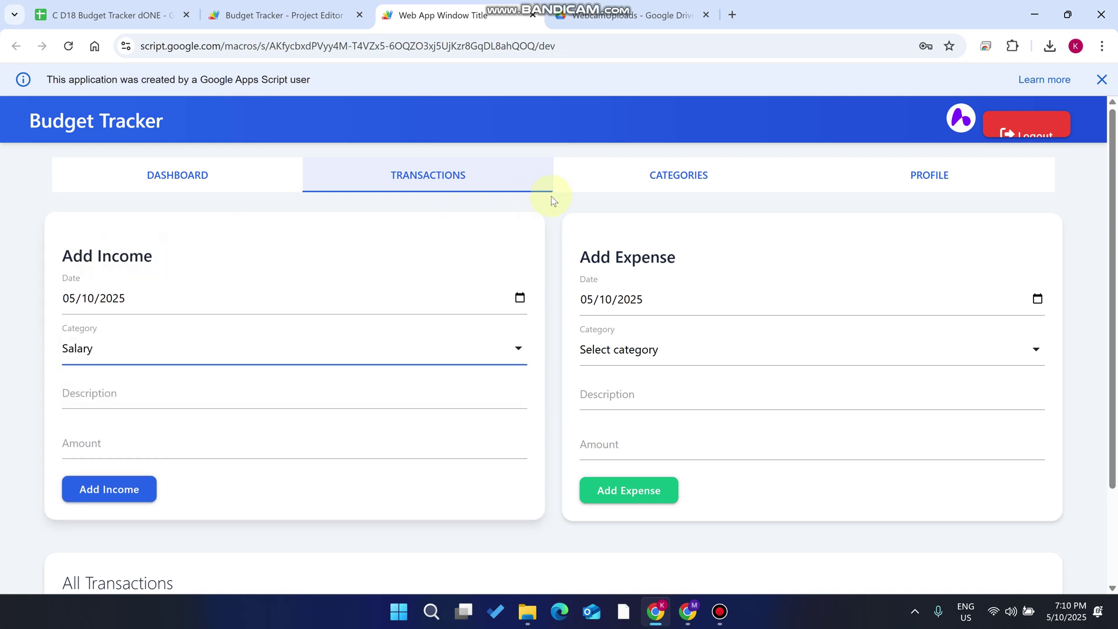
left_click(723, 180)
Enter Business as the category name, set its type to Income, and add it
left_click(267, 309)
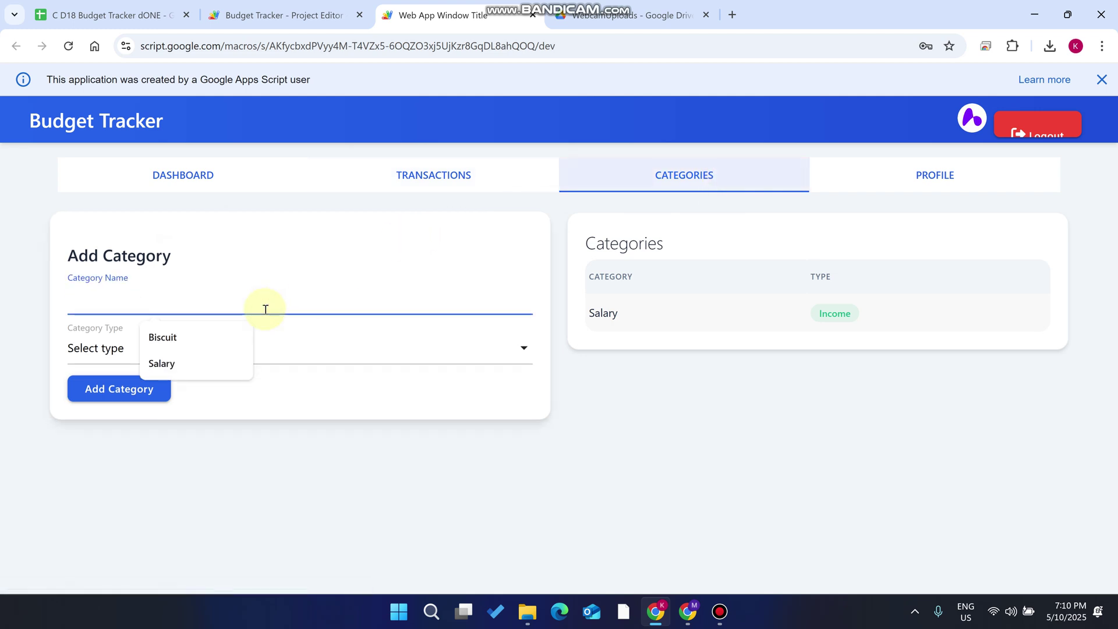
type("Business")
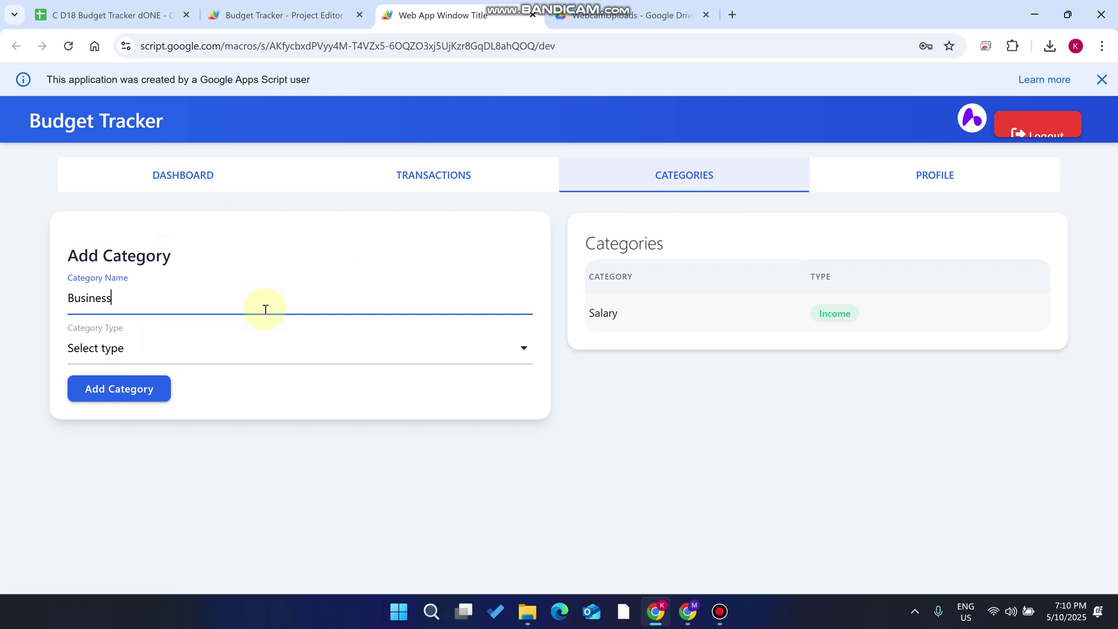
left_click(153, 352)
left_click(153, 388)
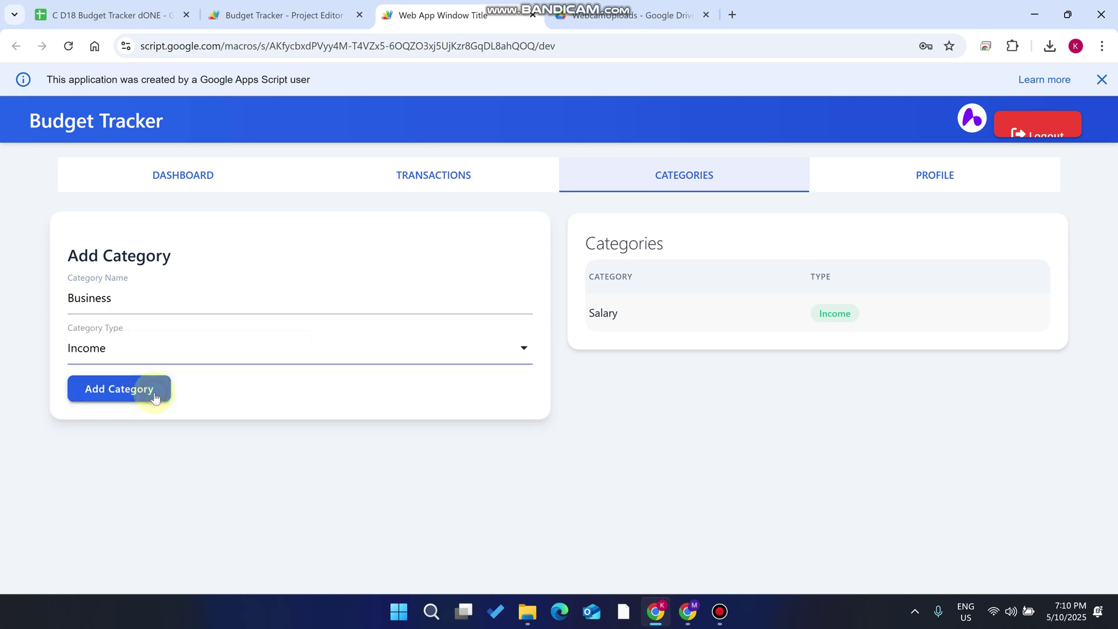
left_click(169, 346)
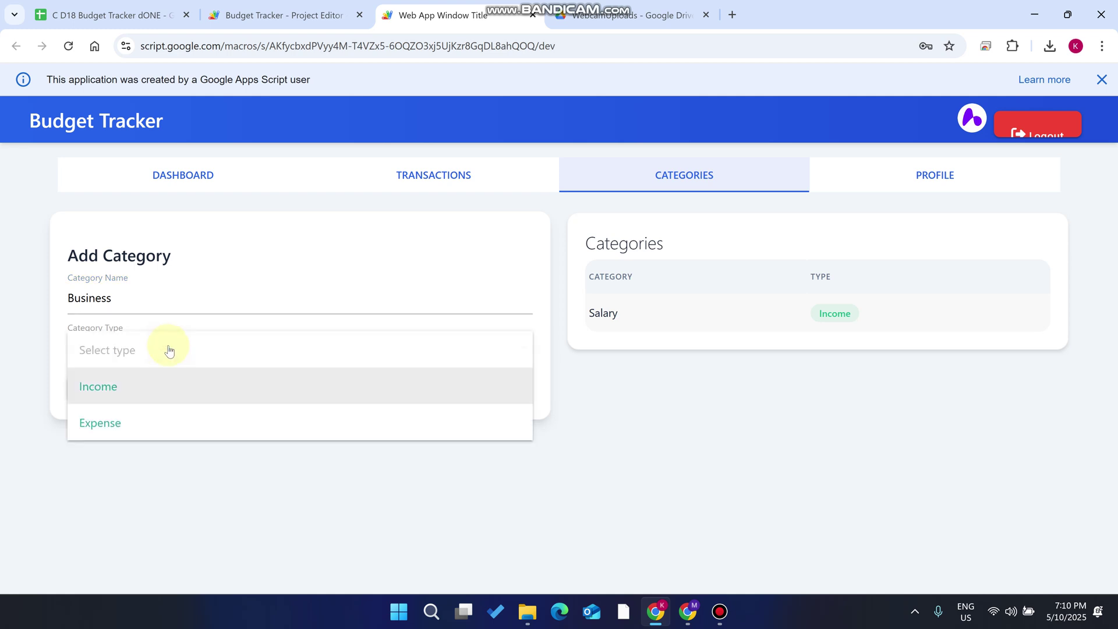
left_click(157, 387)
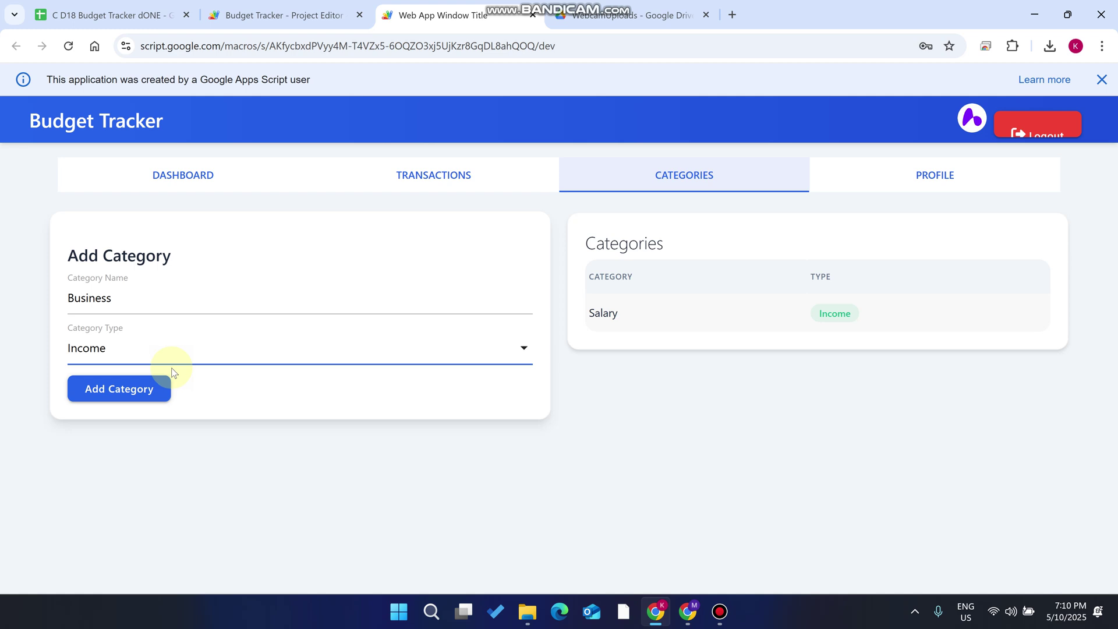
left_click(106, 389)
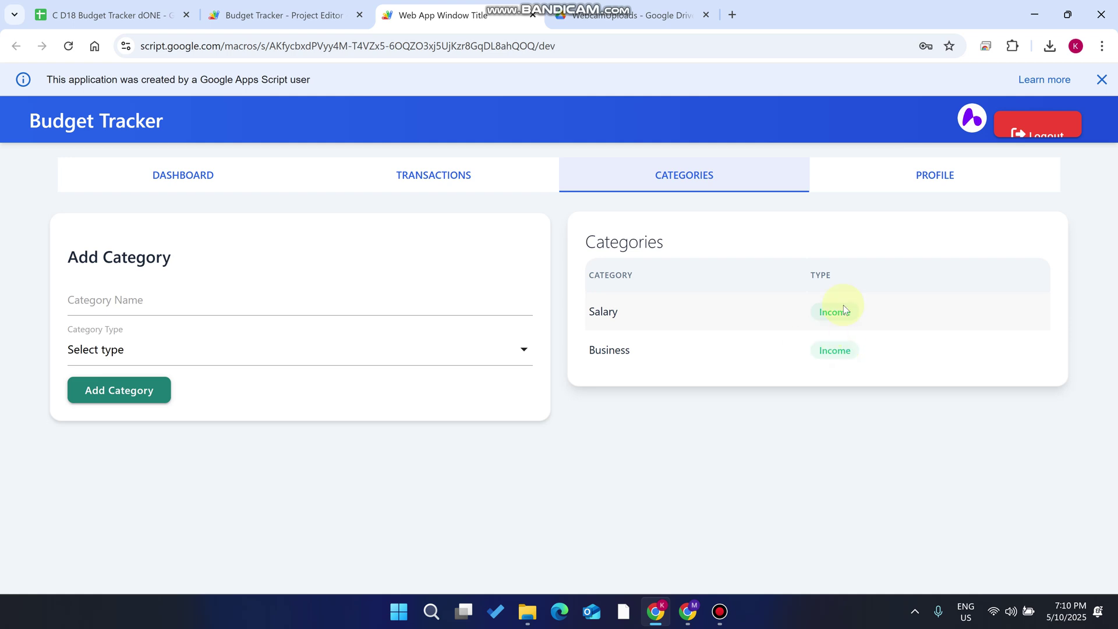
On Transactions, select Business as the Add Income category
left_click(505, 173)
left_click(190, 343)
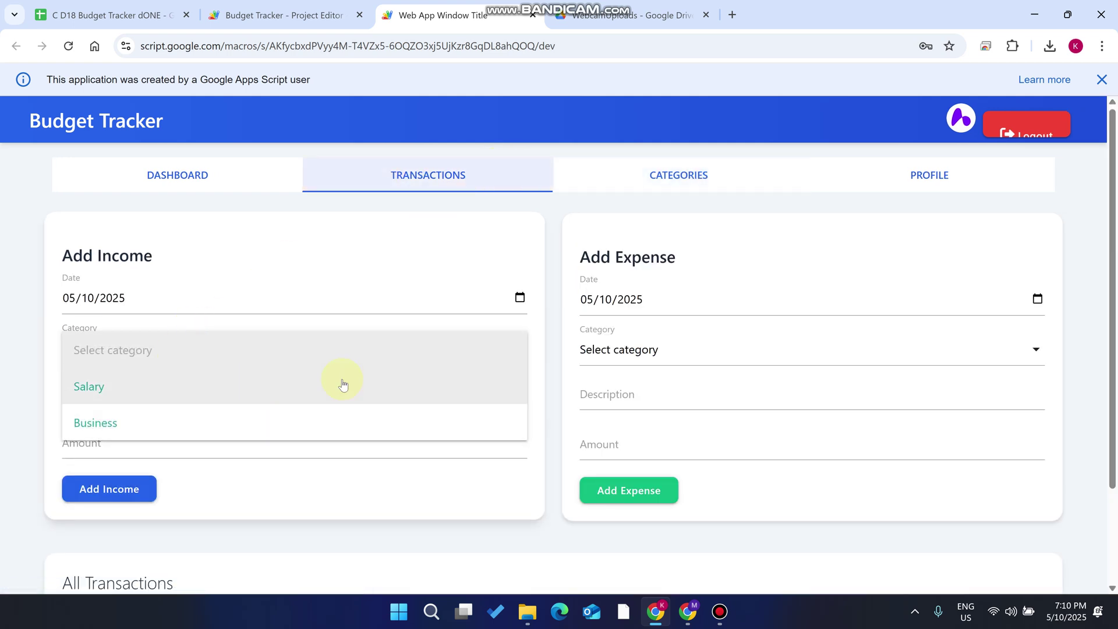
left_click(699, 331)
left_click(677, 362)
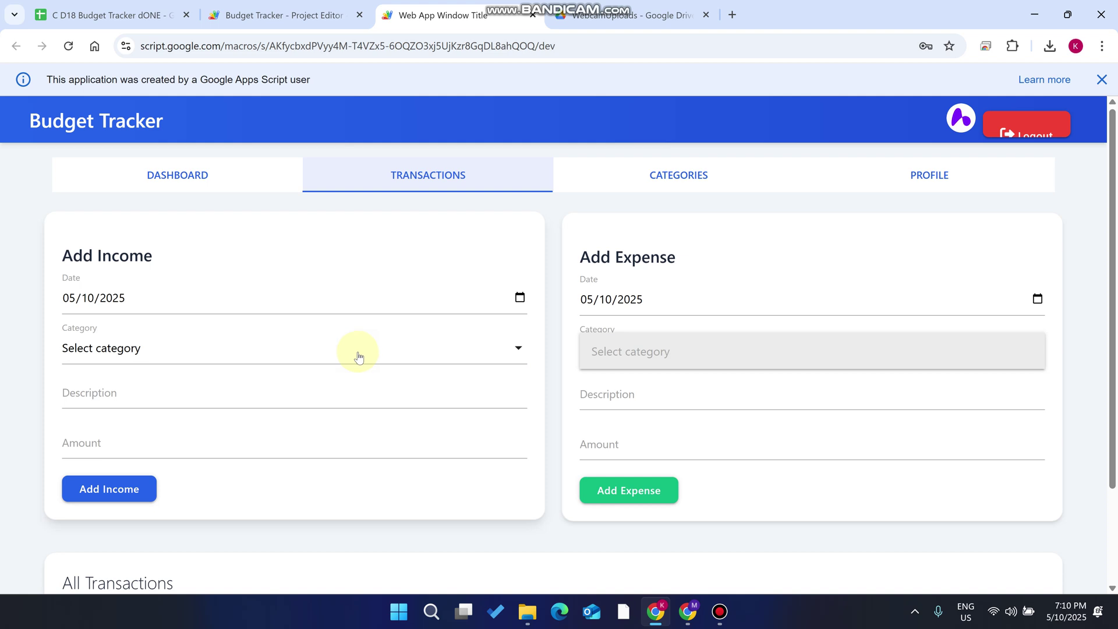
left_click(187, 352)
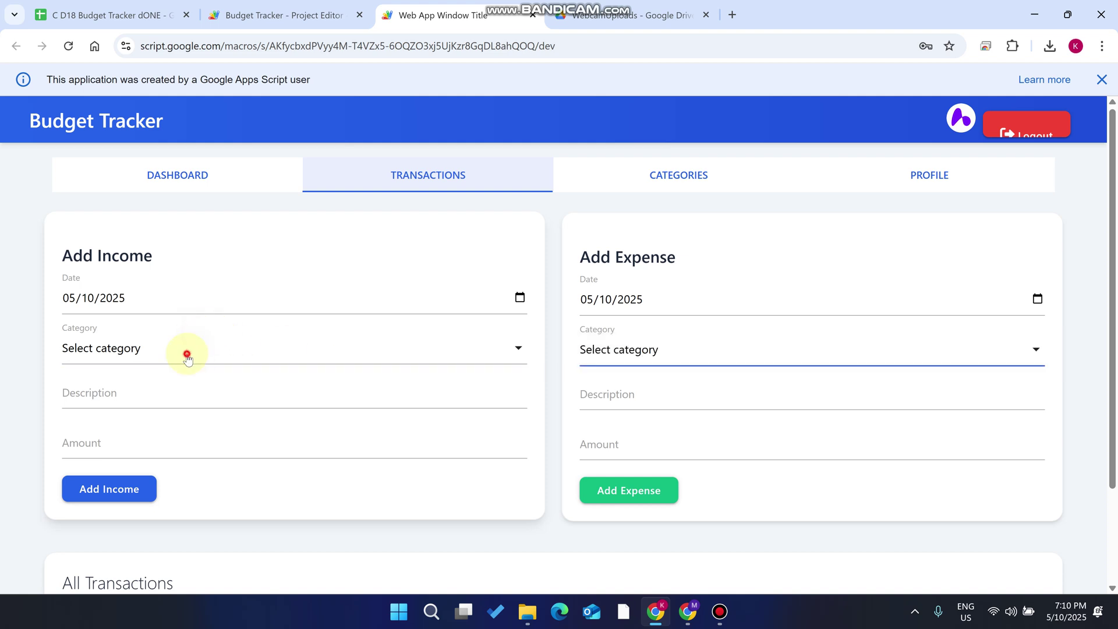
left_click(158, 413)
Add the $1500 income described RR and check the dashboard shows $1600.00 income and balance
left_click(132, 401)
left_click(153, 460)
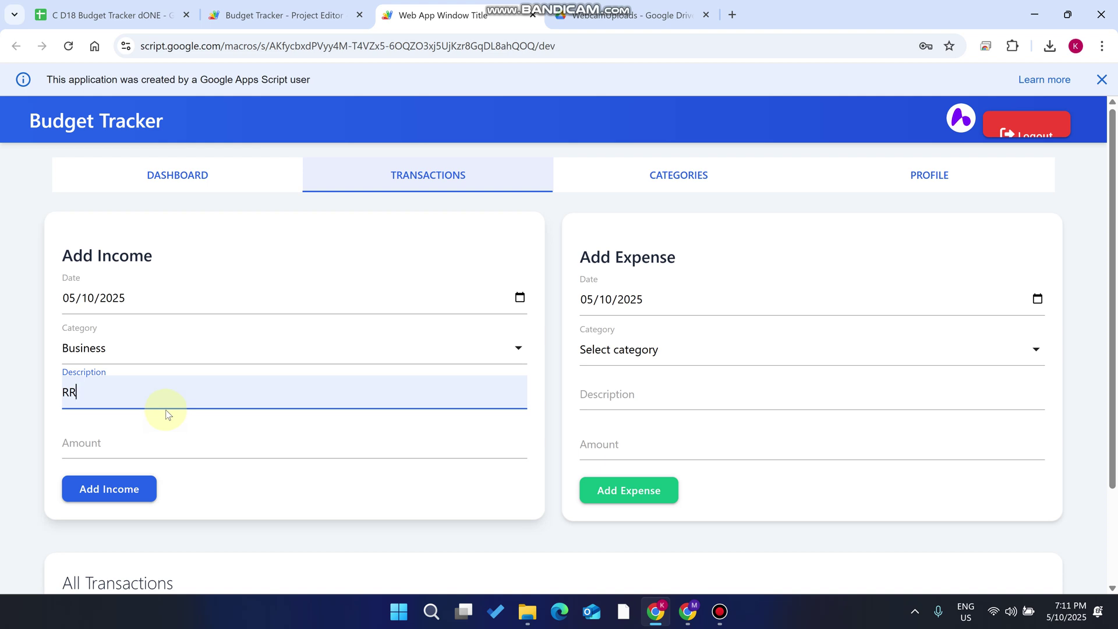
left_click(121, 439)
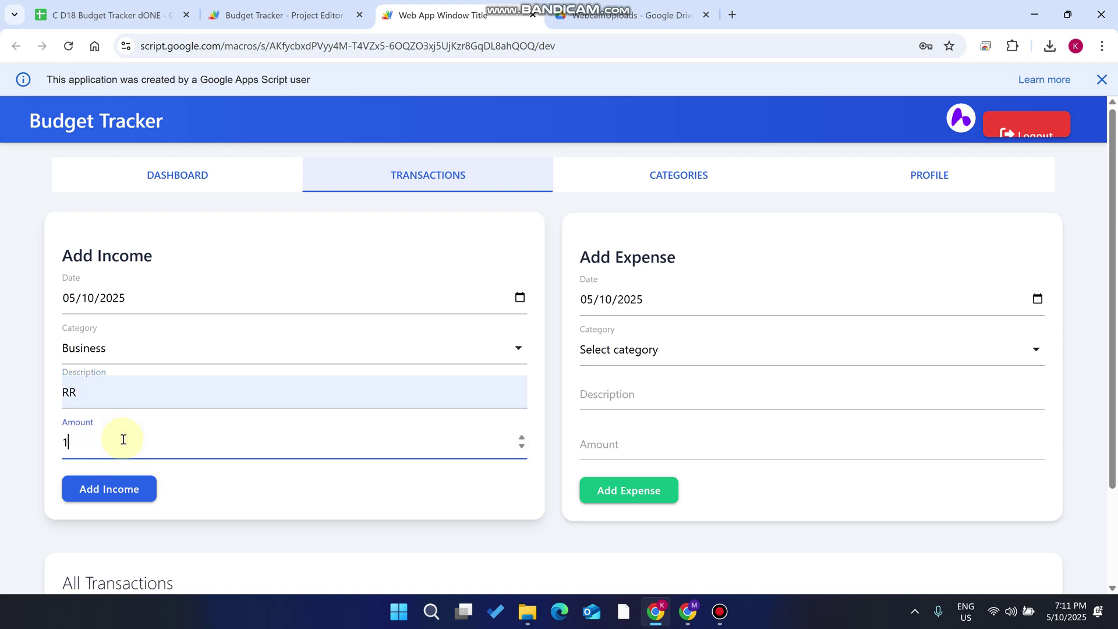
left_click(119, 484)
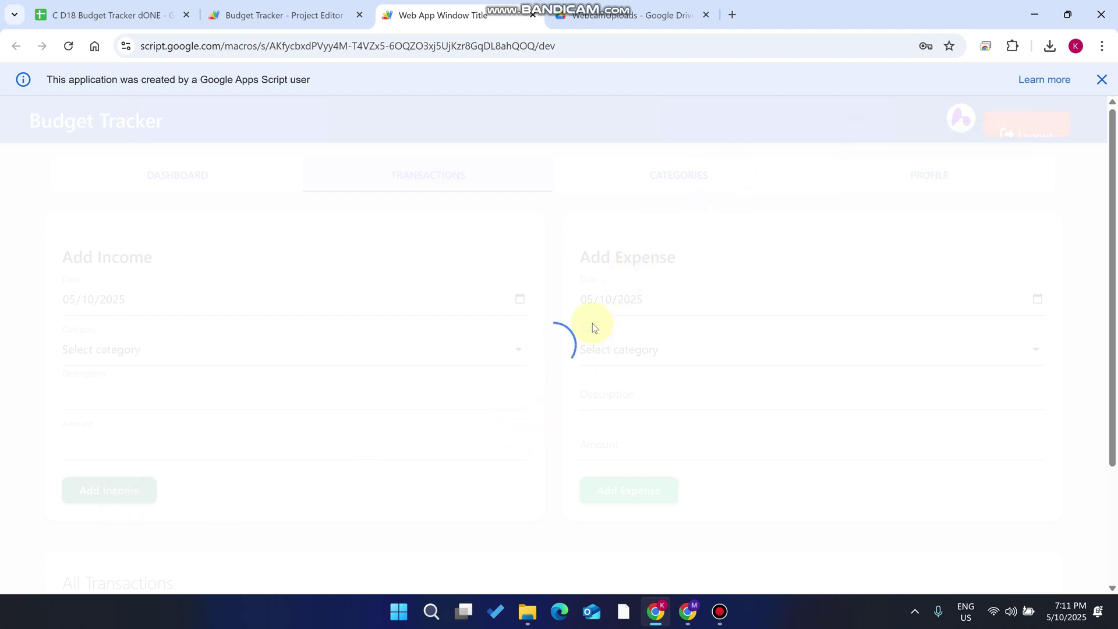
left_click(222, 175)
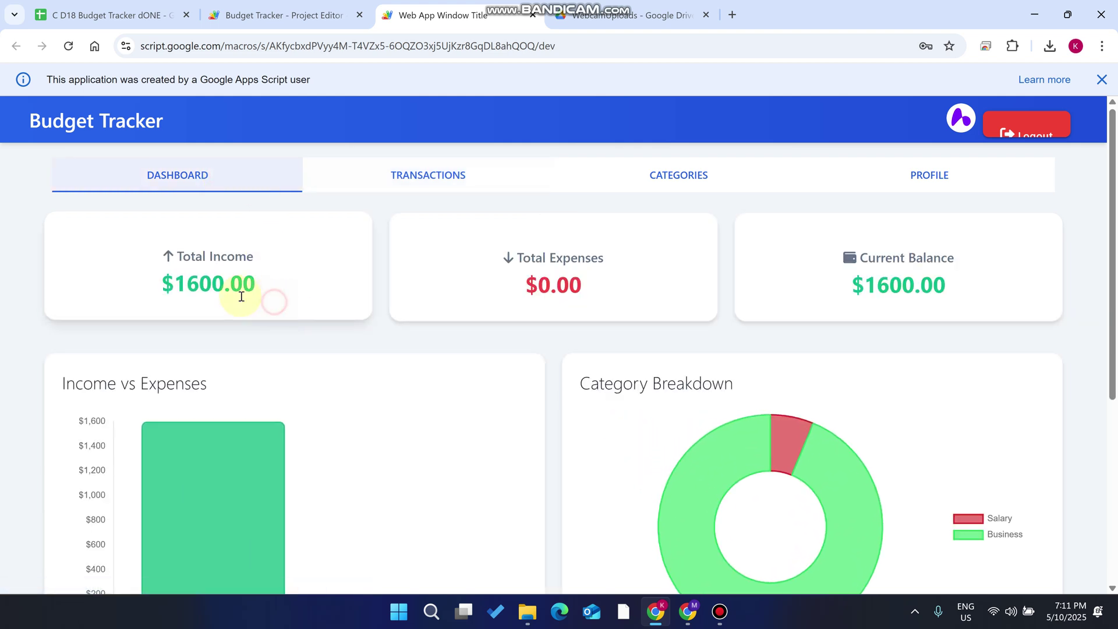
left_click_drag(246, 301, 125, 285)
scroll(220, 250, "down", 1)
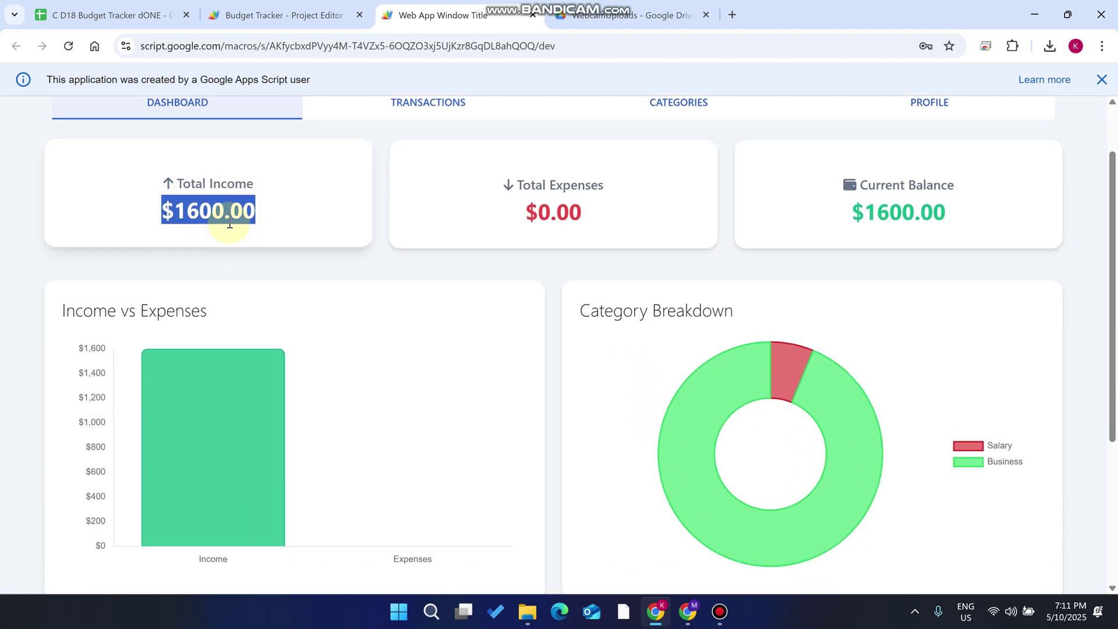
triple_click(287, 183)
left_click_drag(593, 217, 482, 165)
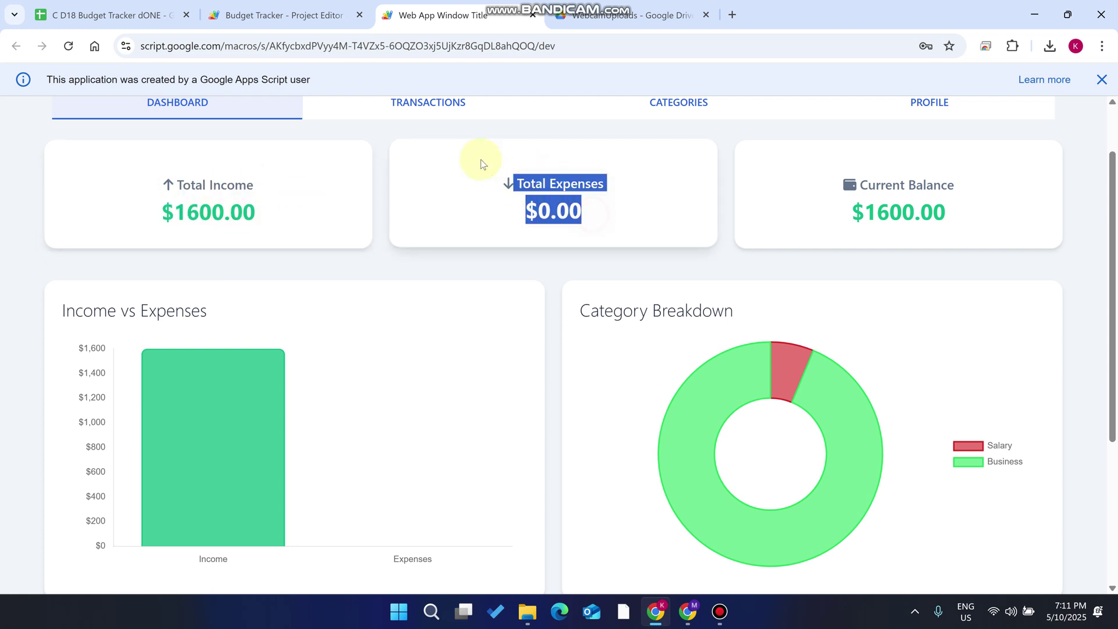
left_click_drag(1028, 207, 838, 166)
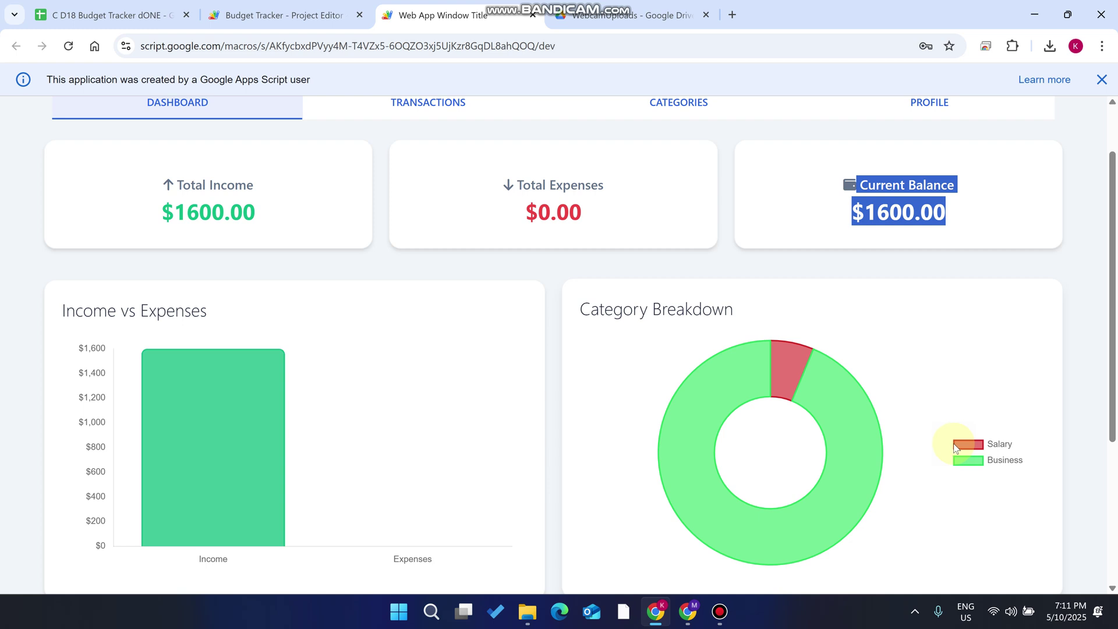
mouse_move(795, 370)
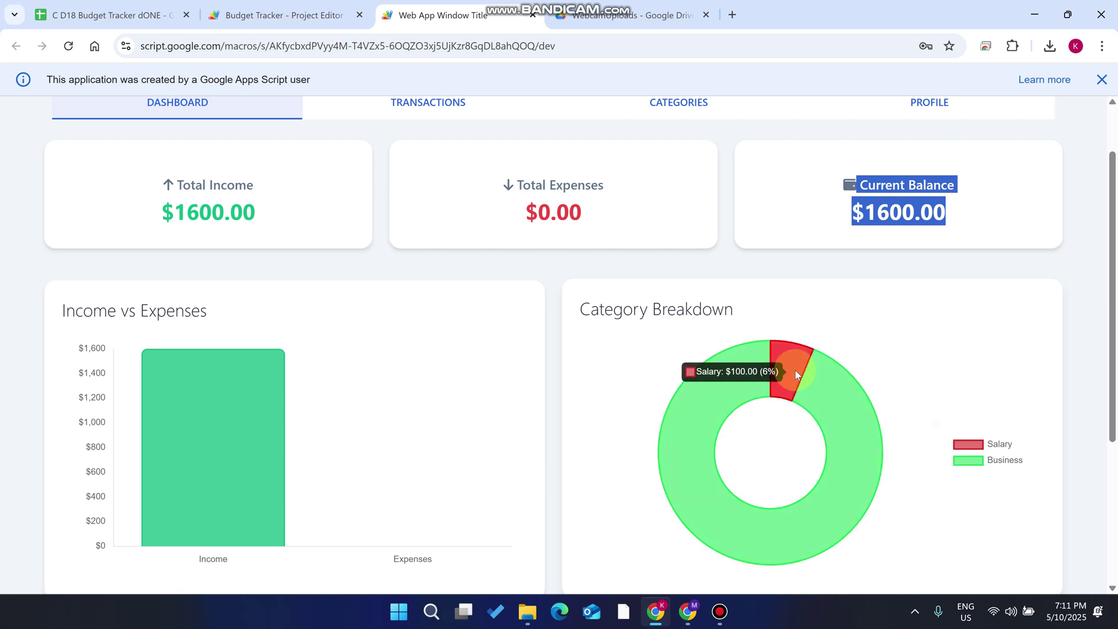
mouse_move(837, 449)
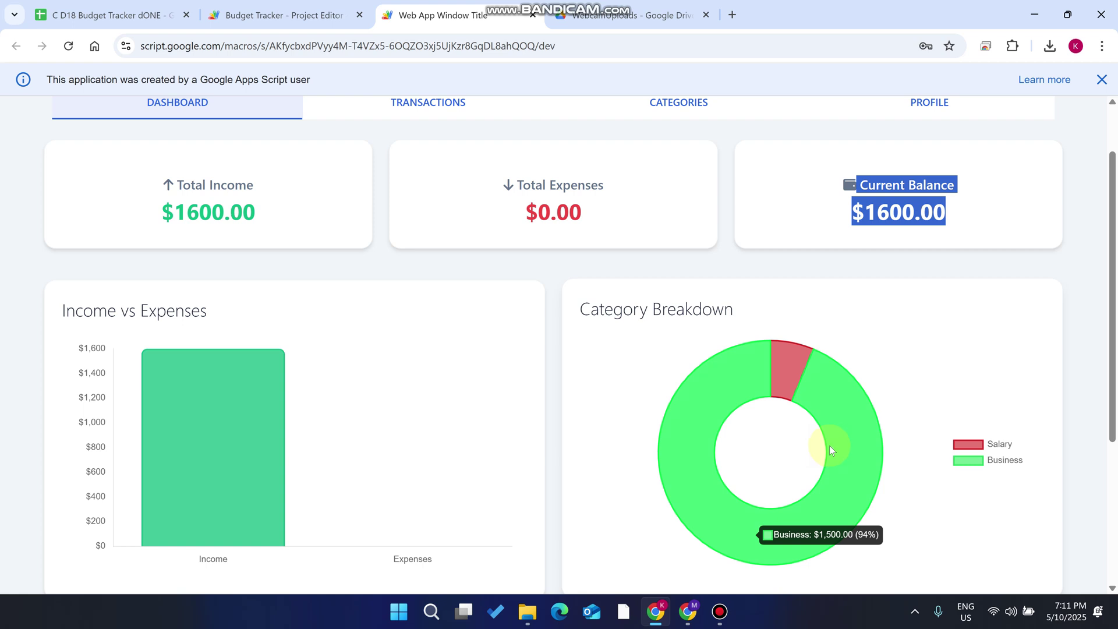
scroll(562, 282, "up", 1)
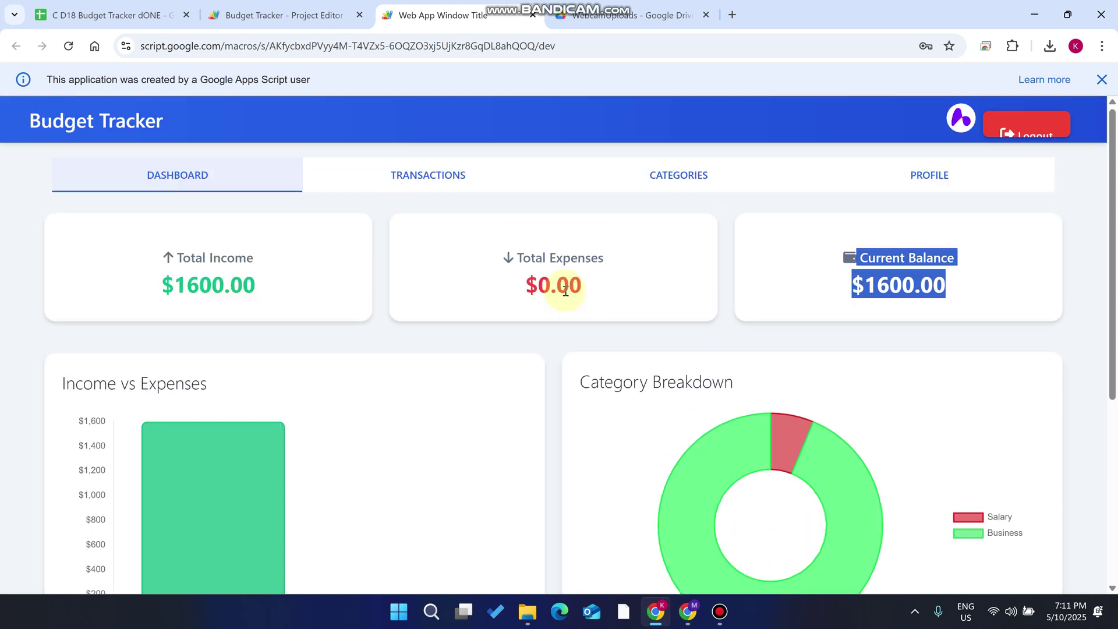
Create a category named Rent with type Expense and add it to the categories list
left_click(530, 175)
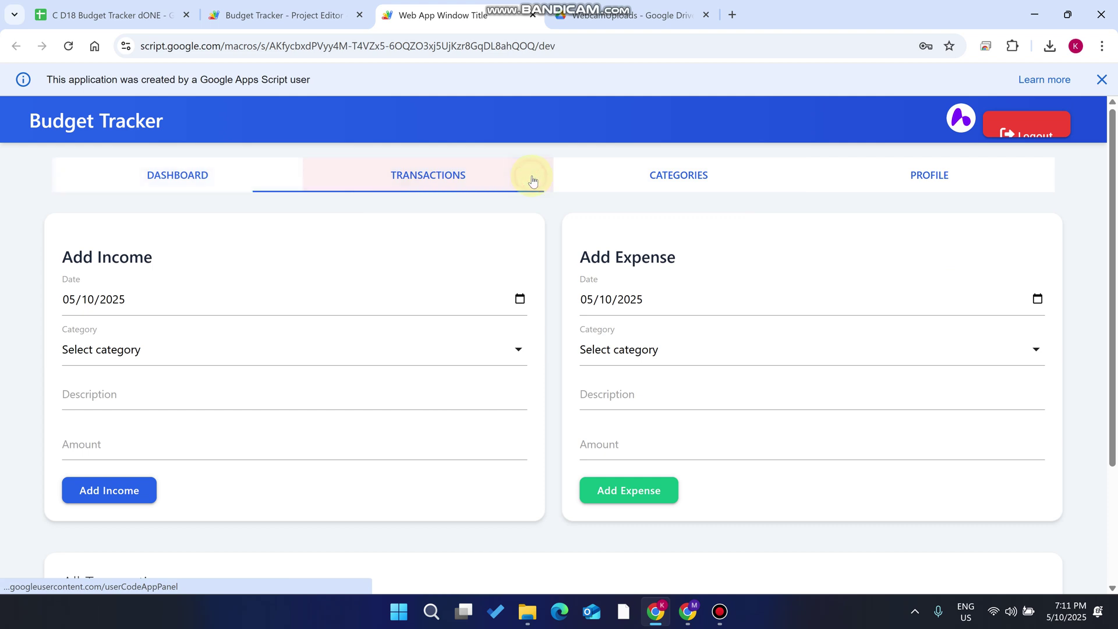
scroll(587, 262, "down", 1)
scroll(587, 262, "up", 1)
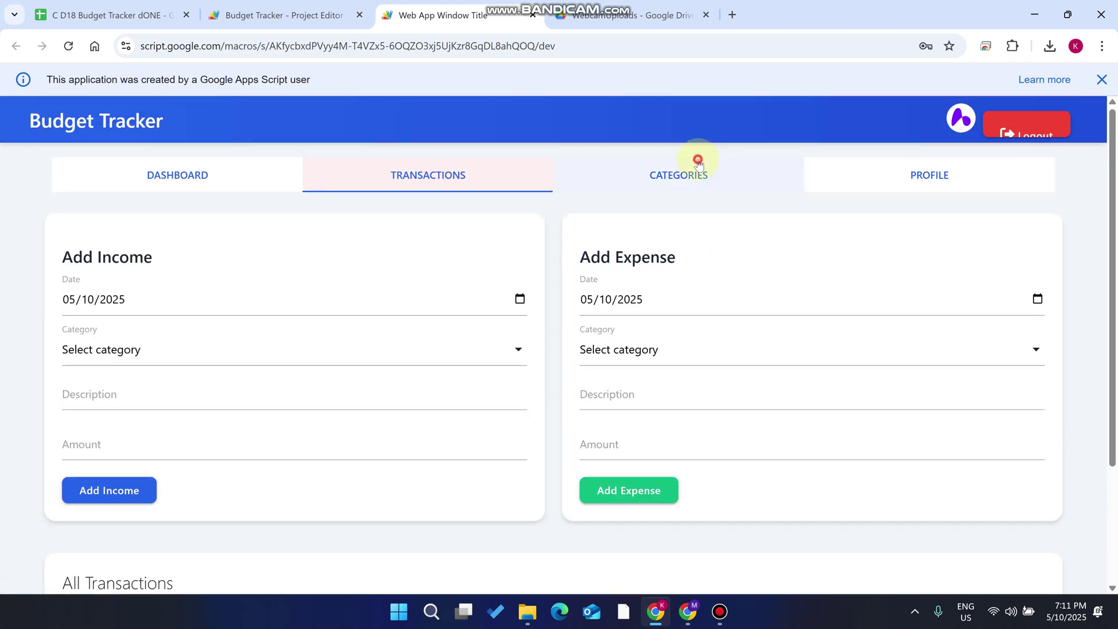
left_click(664, 186)
left_click(130, 307)
type("Rent")
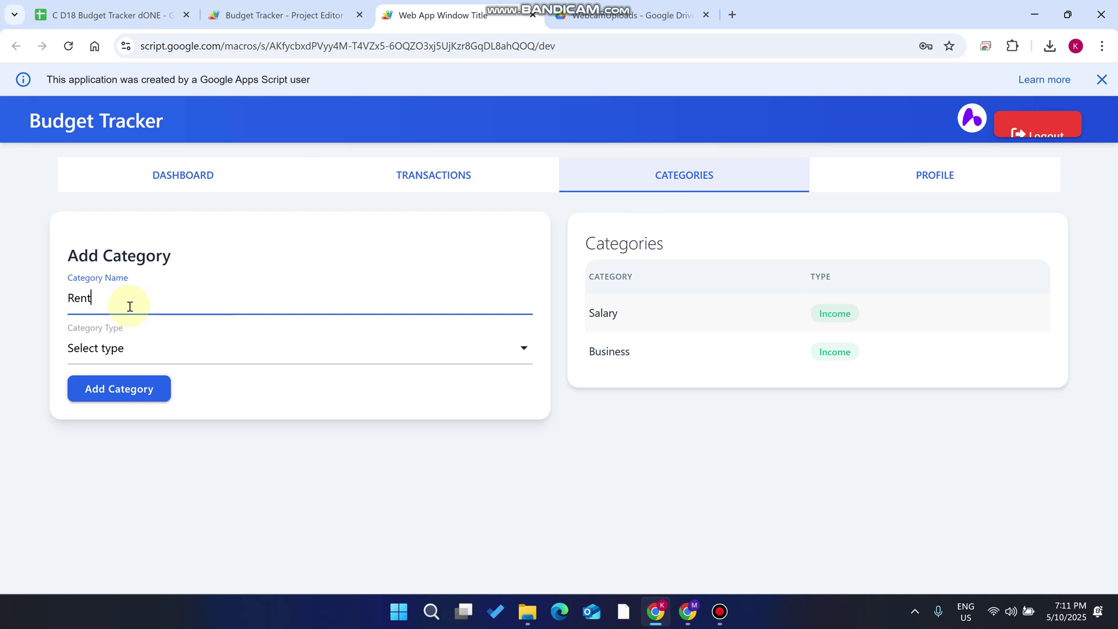
left_click(156, 352)
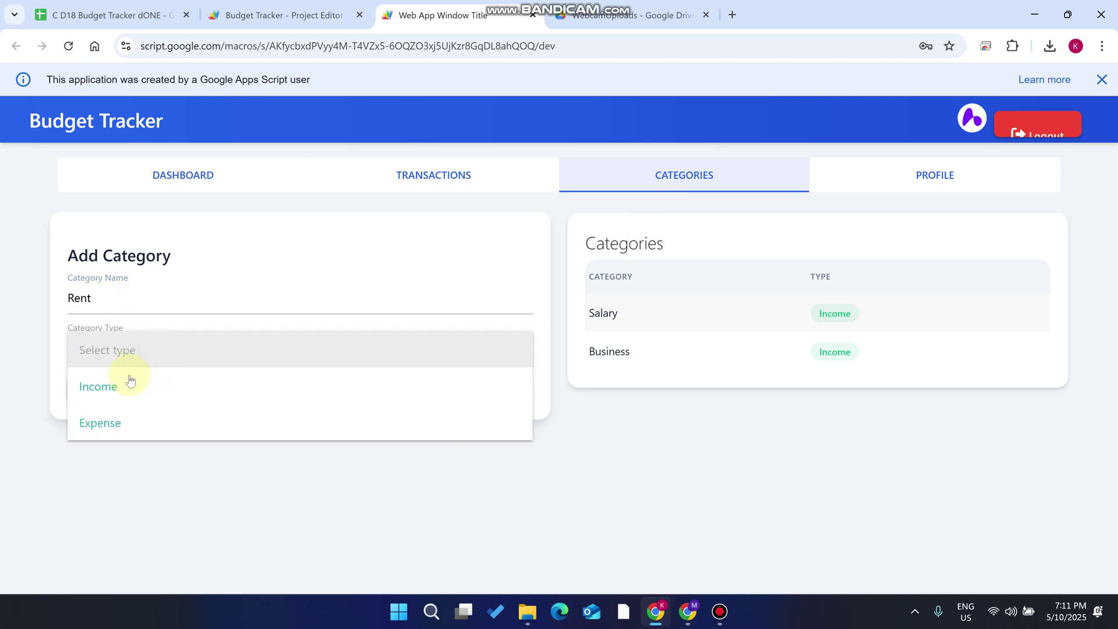
left_click(126, 427)
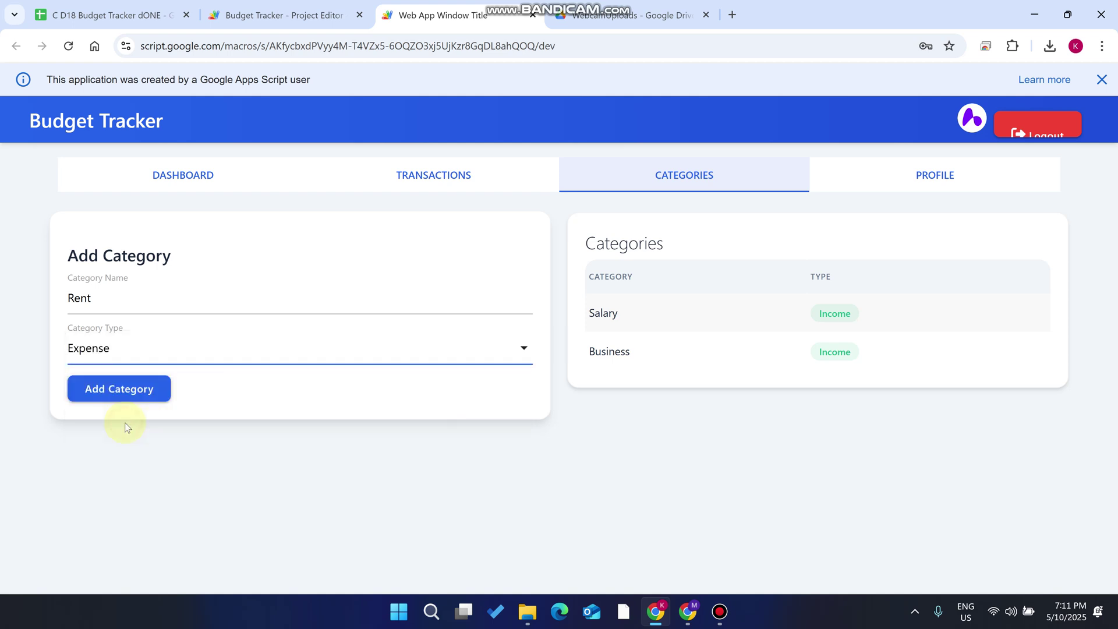
left_click(121, 389)
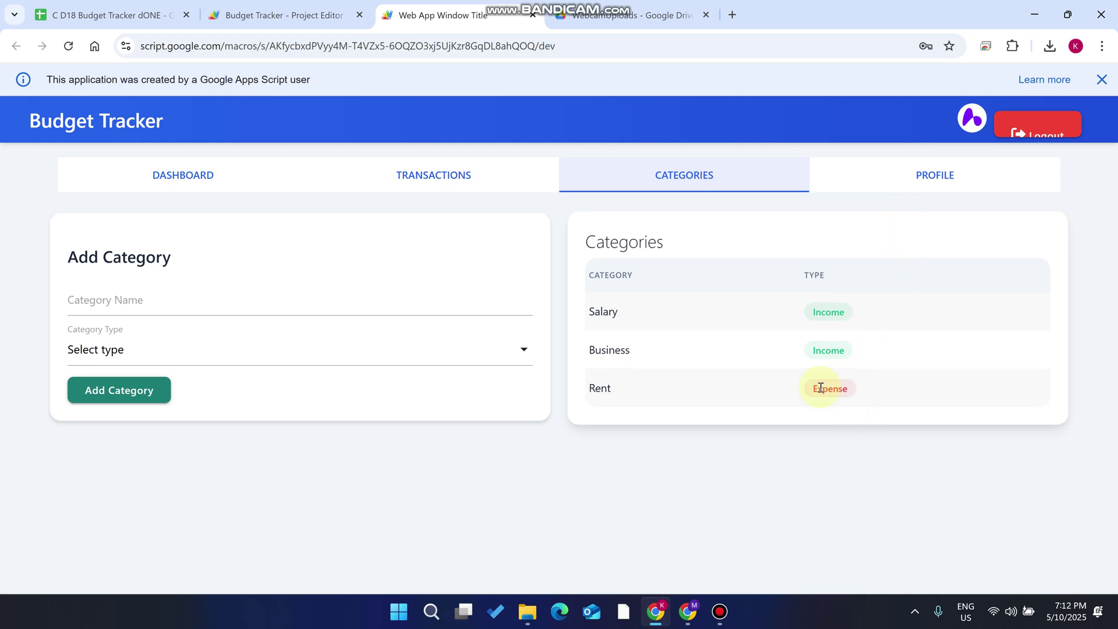
Add a $350 expense under the Rent category with the description 'chatgpt'
left_click(428, 185)
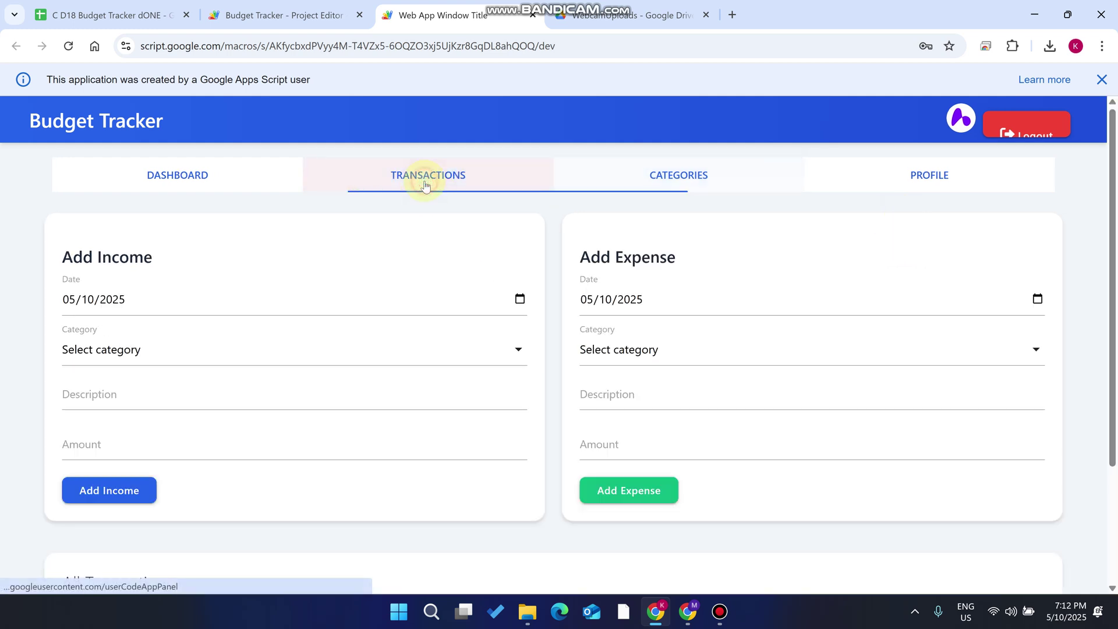
left_click(652, 349)
left_click(630, 393)
left_click(656, 392)
left_click(669, 432)
left_click_drag(628, 395, 495, 408)
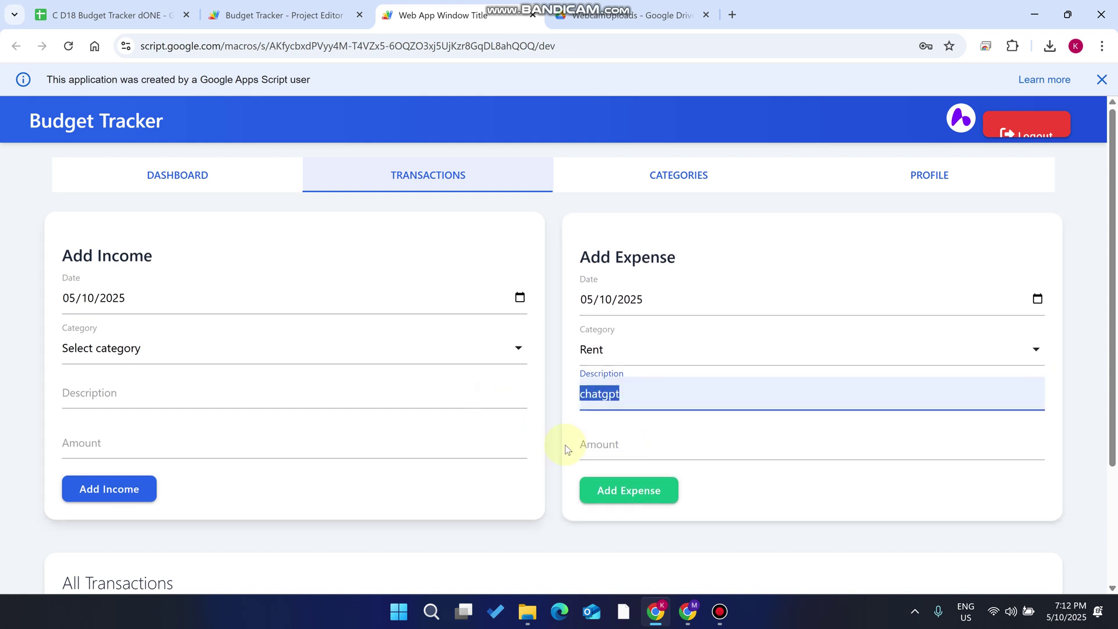
left_click(599, 444)
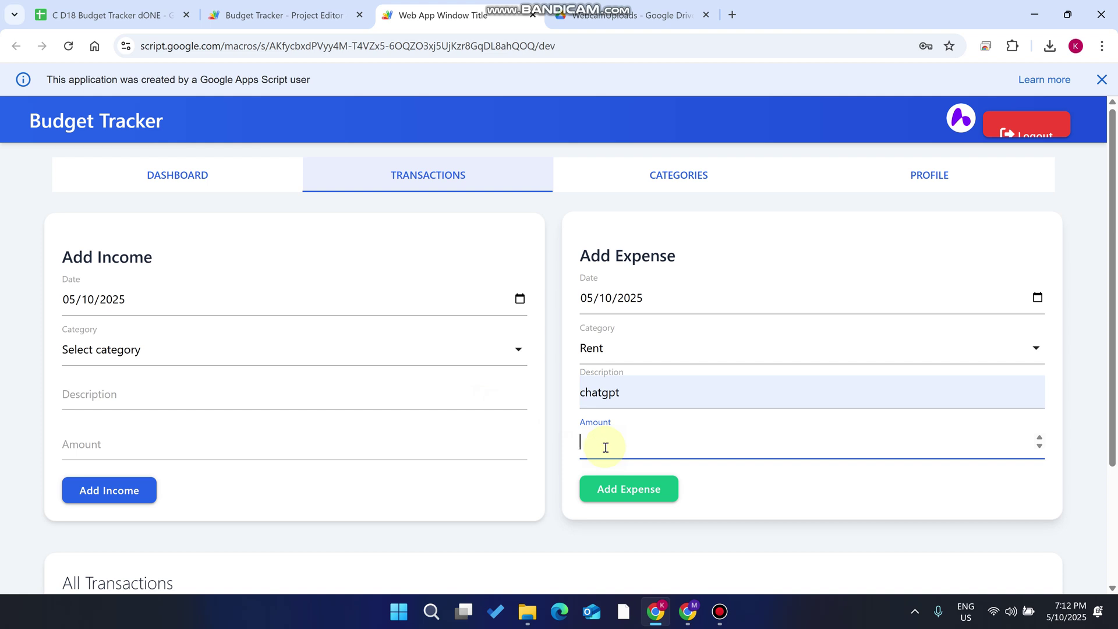
type("350")
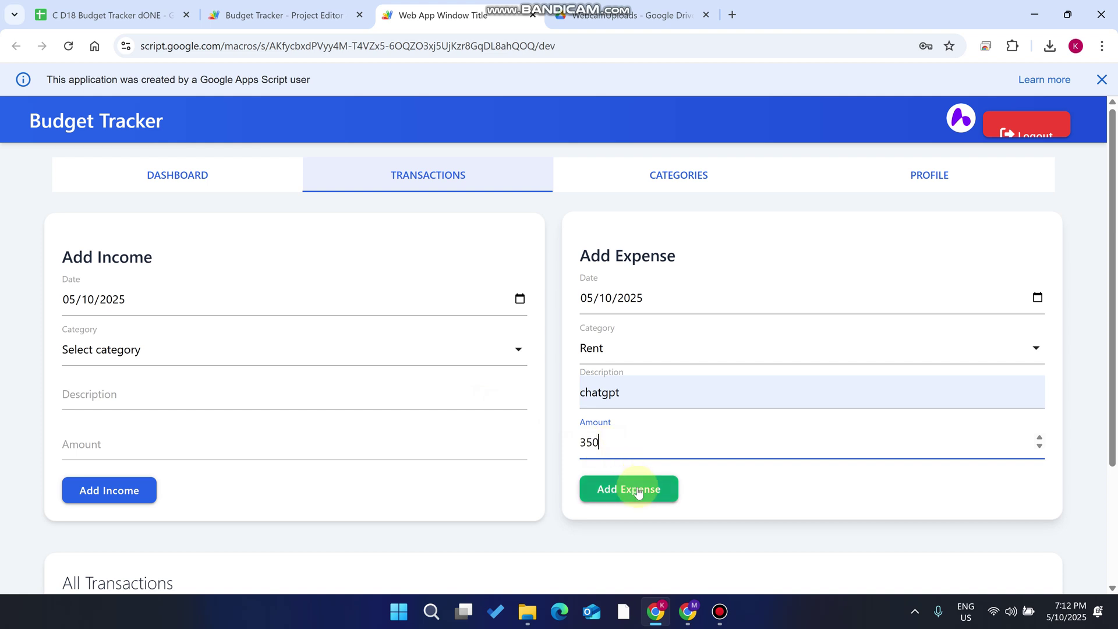
left_click(637, 489)
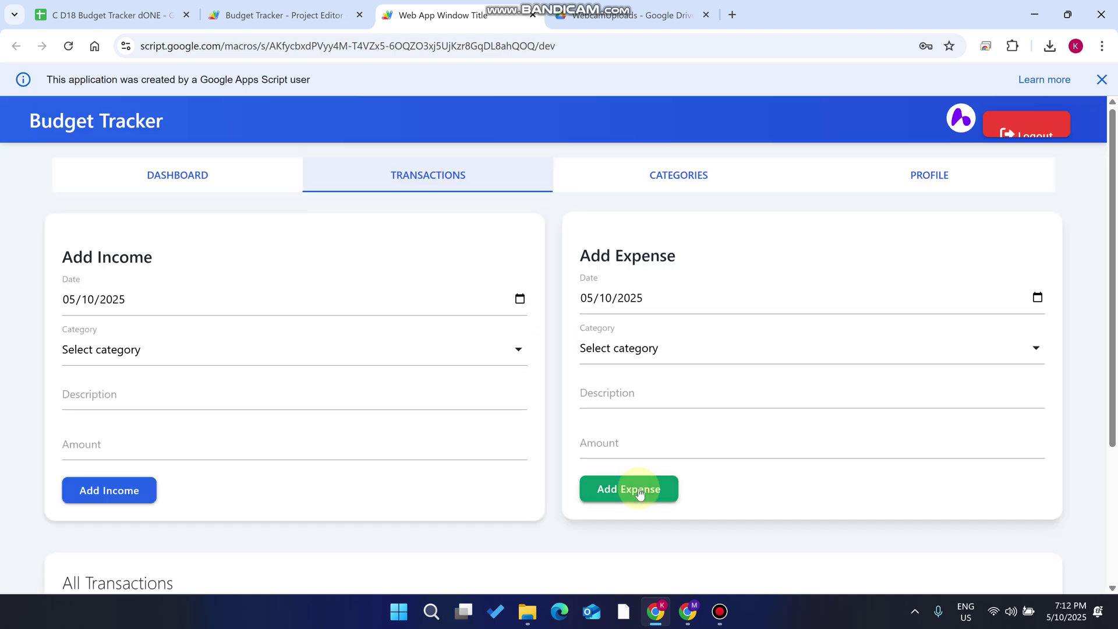
Return to the dashboard showing $350.00 expenses and a $1250.00 balance
scroll(640, 494, "down", 3)
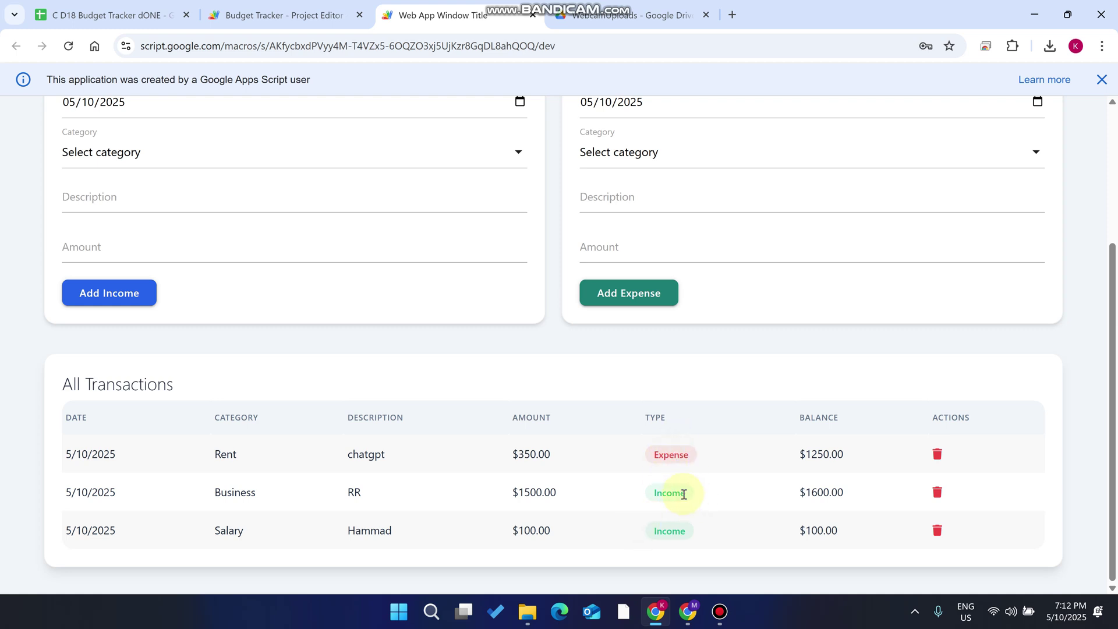
scroll(706, 527, "up", 3)
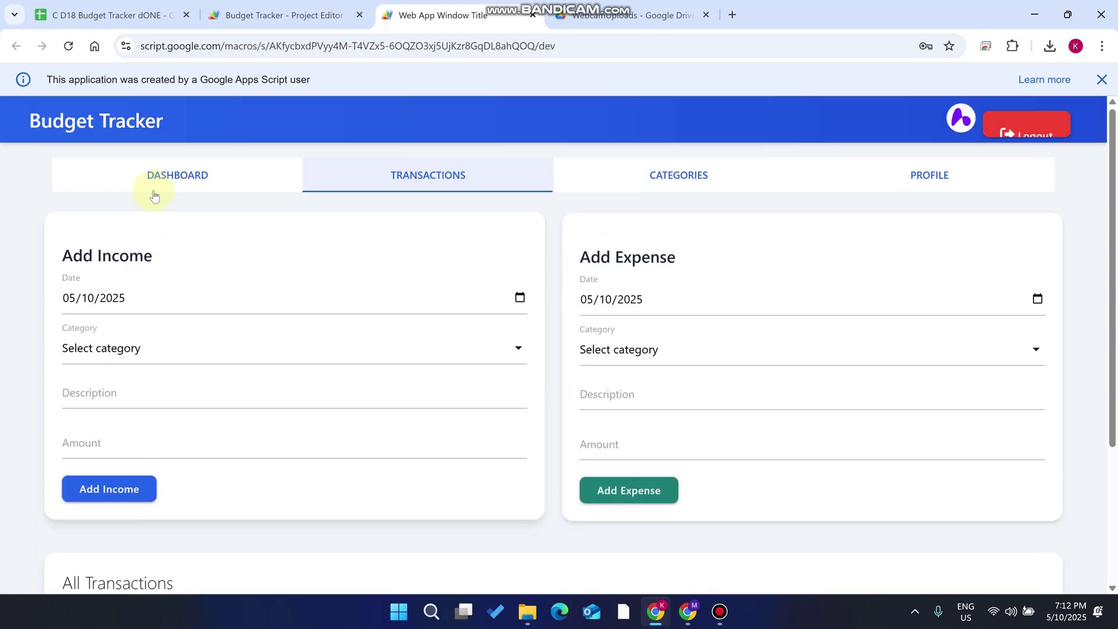
left_click(187, 175)
left_click_drag(606, 283, 494, 260)
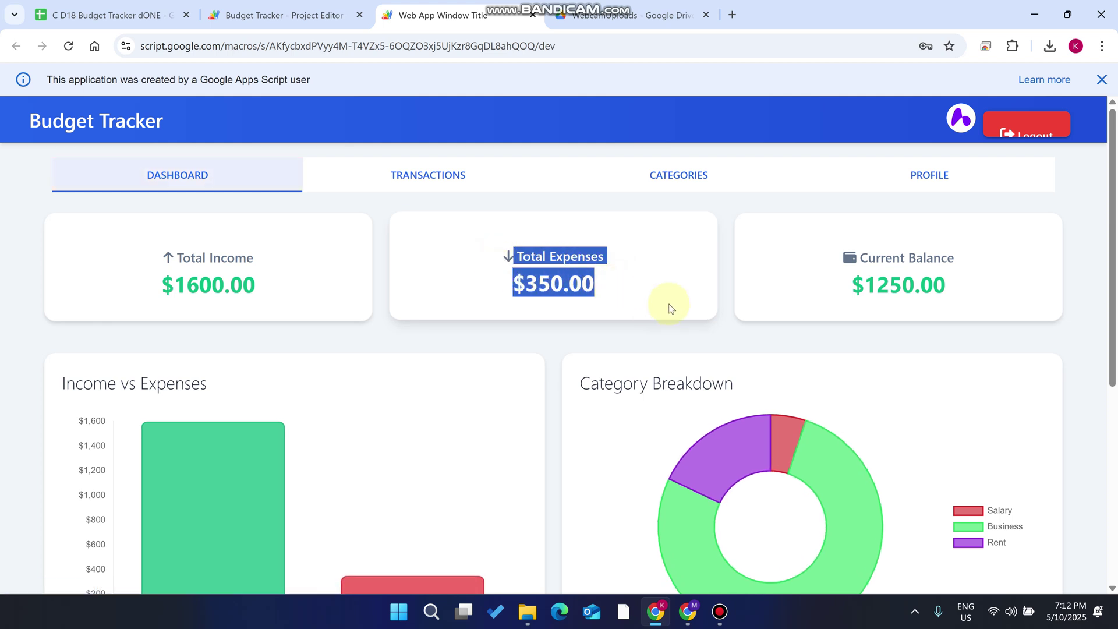
scroll(988, 524, "down", 1)
scroll(988, 524, "down", 1)
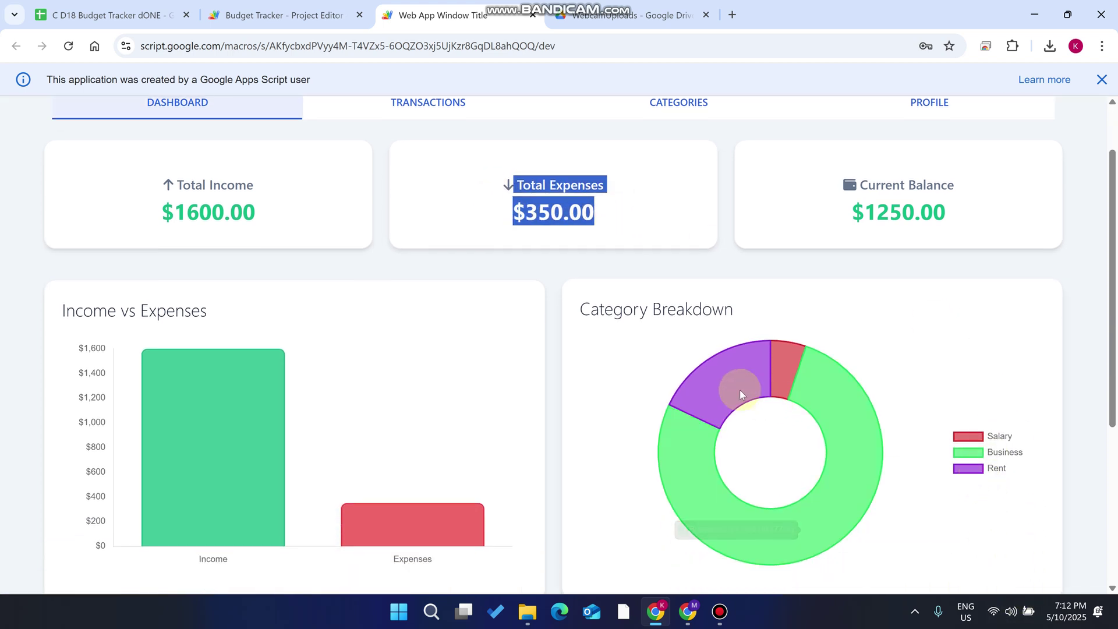
mouse_move(728, 376)
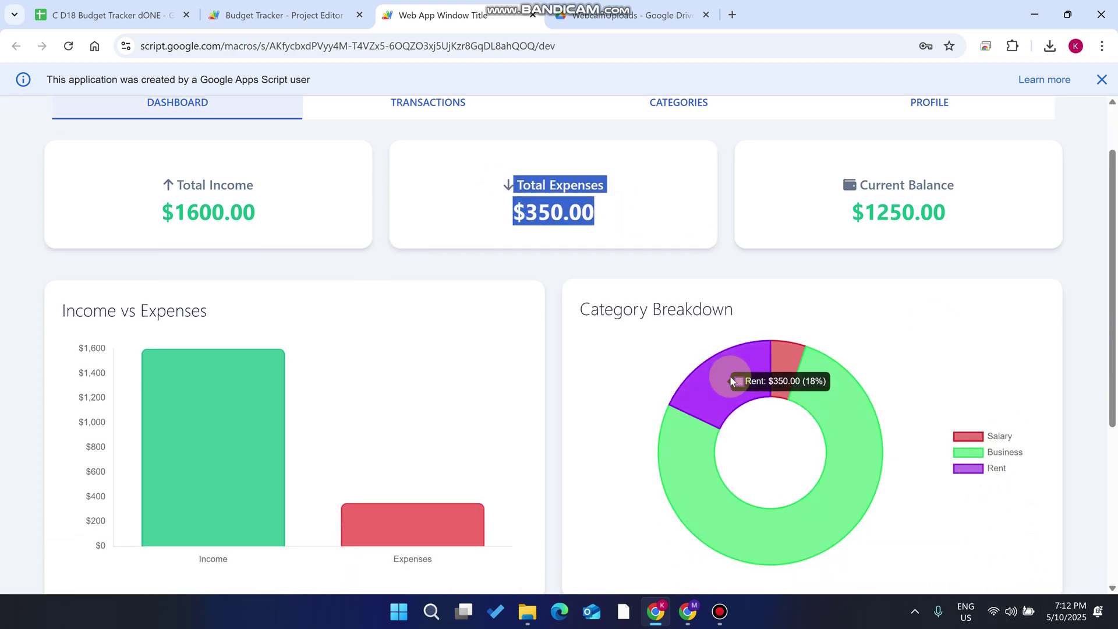
left_click_drag(969, 228, 823, 157)
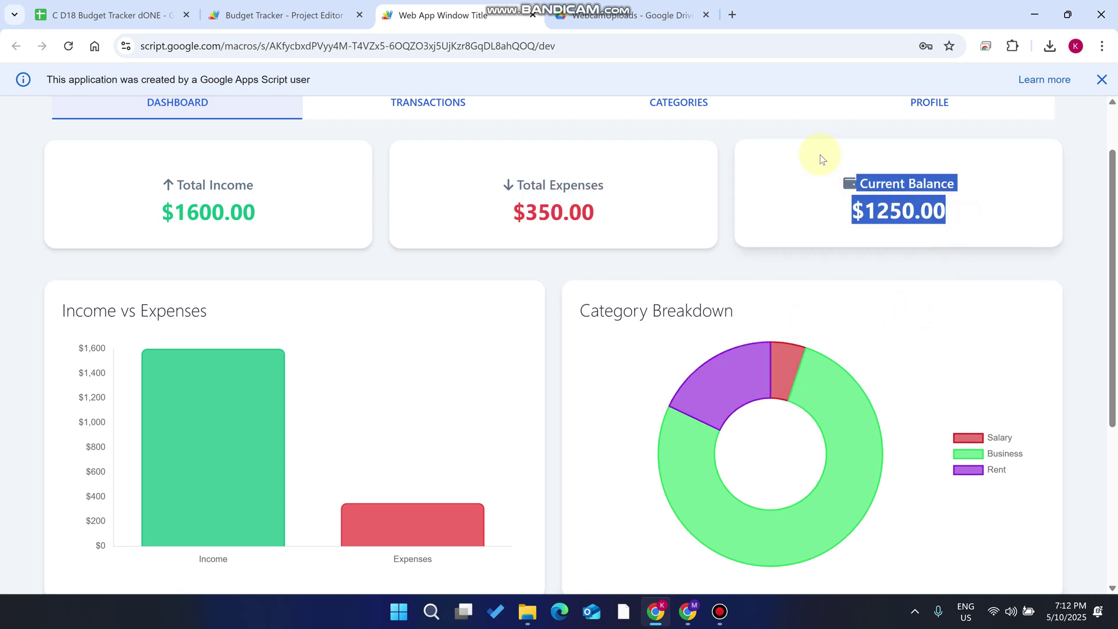
scroll(847, 233, "up", 2)
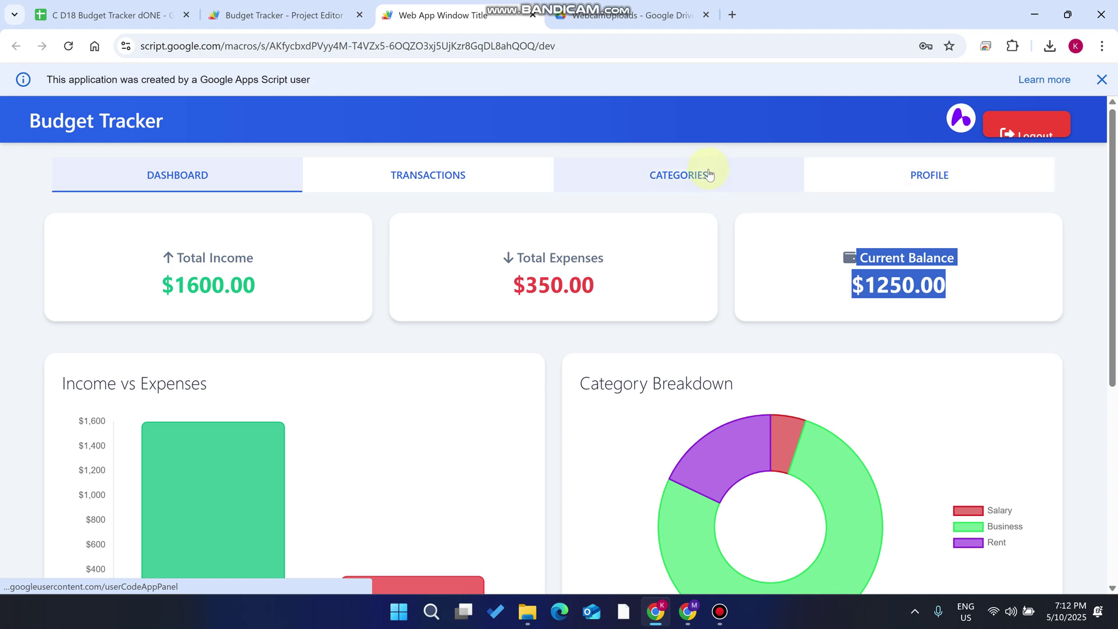
scroll(416, 306, "down", 6)
left_click_drag(217, 383, 45, 382)
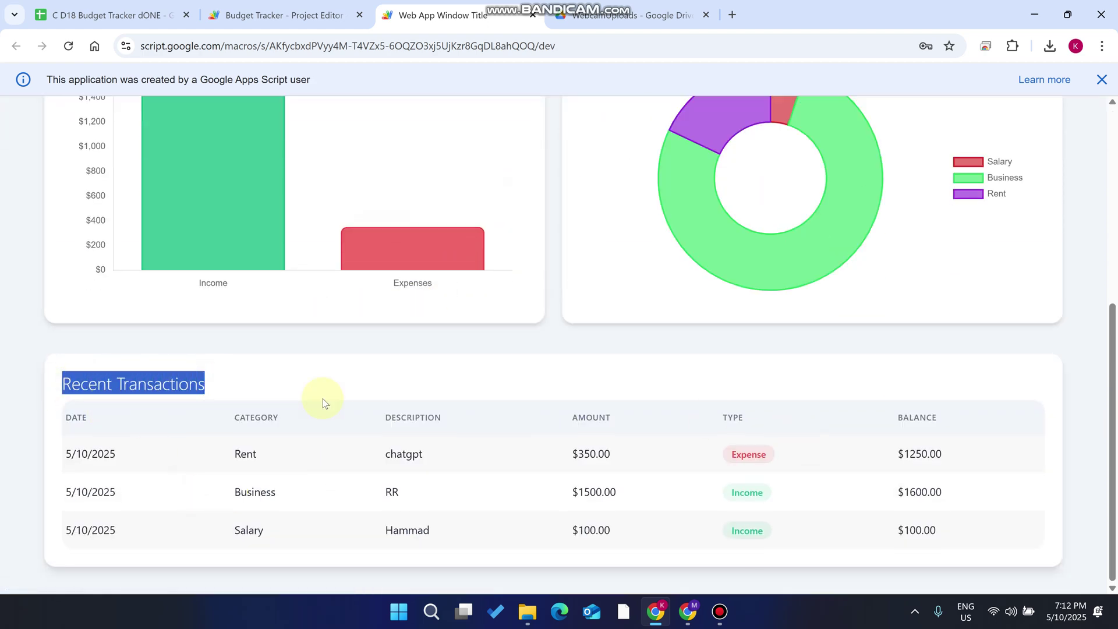
left_click_drag(113, 457, 43, 457)
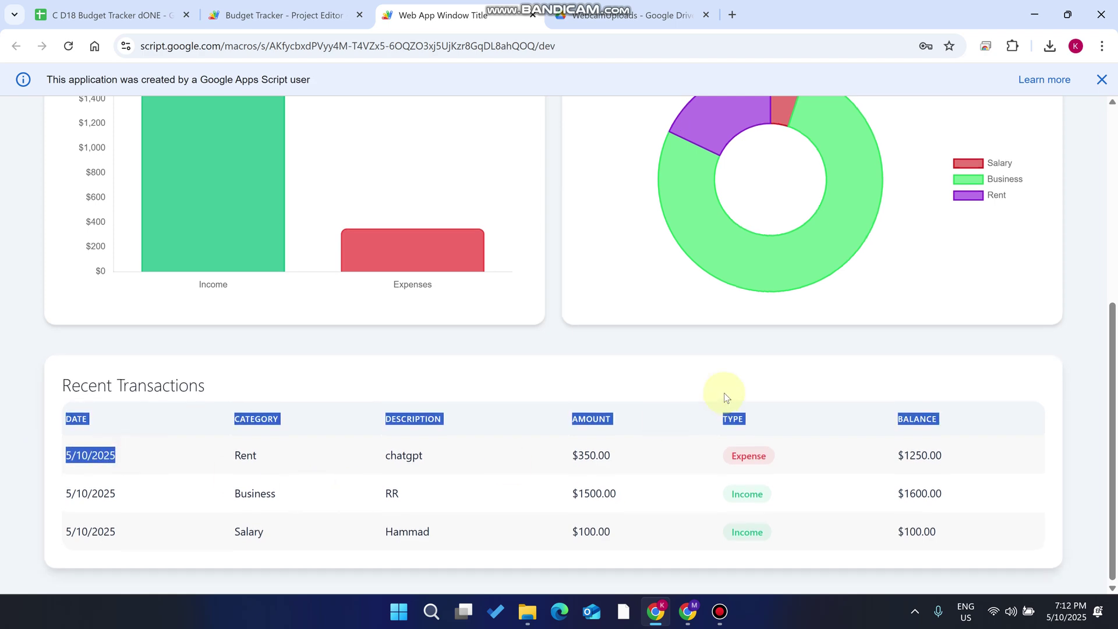
scroll(724, 390, "up", 6)
left_click(466, 172)
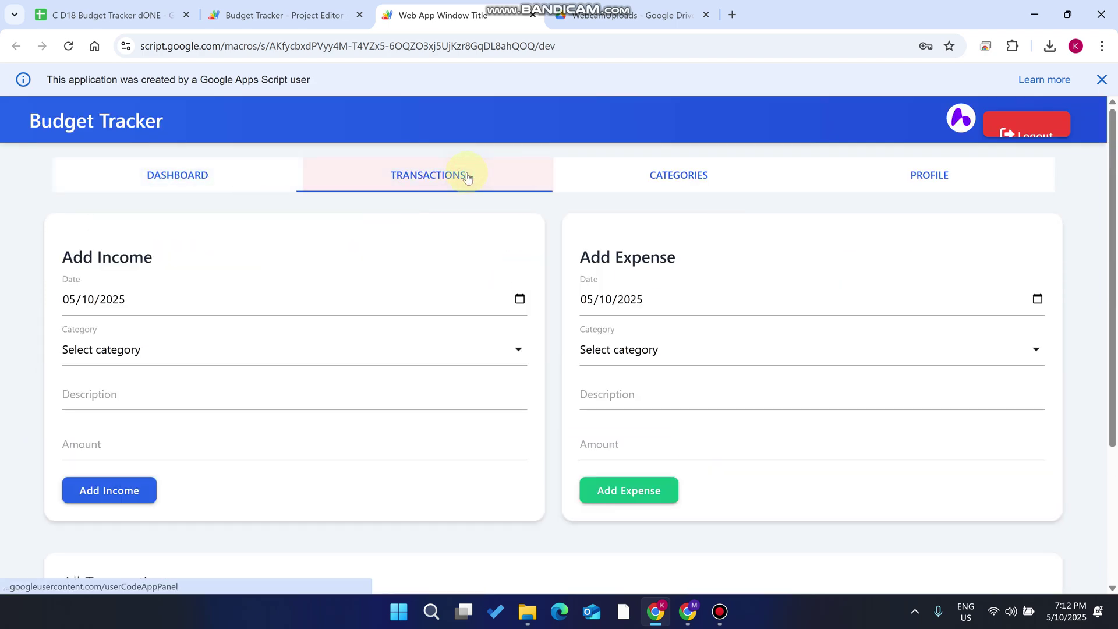
Glance at the script project editor and Drive files, then come back to the web app
scroll(524, 246, "down", 3)
scroll(530, 249, "up", 3)
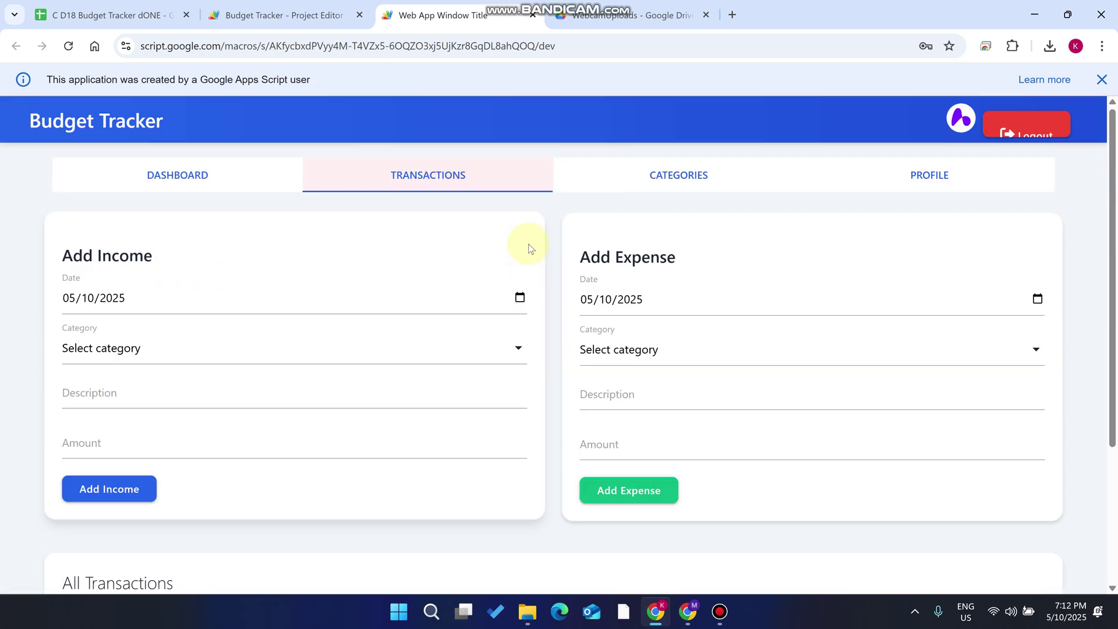
left_click(696, 187)
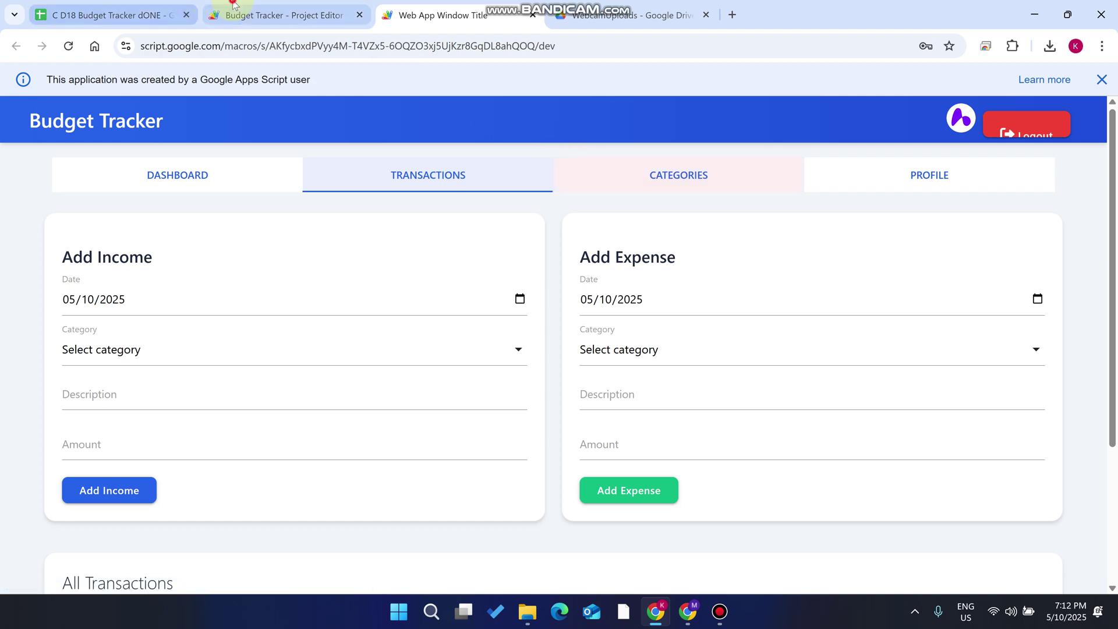
left_click(236, 13)
left_click(649, 7)
left_click(443, 14)
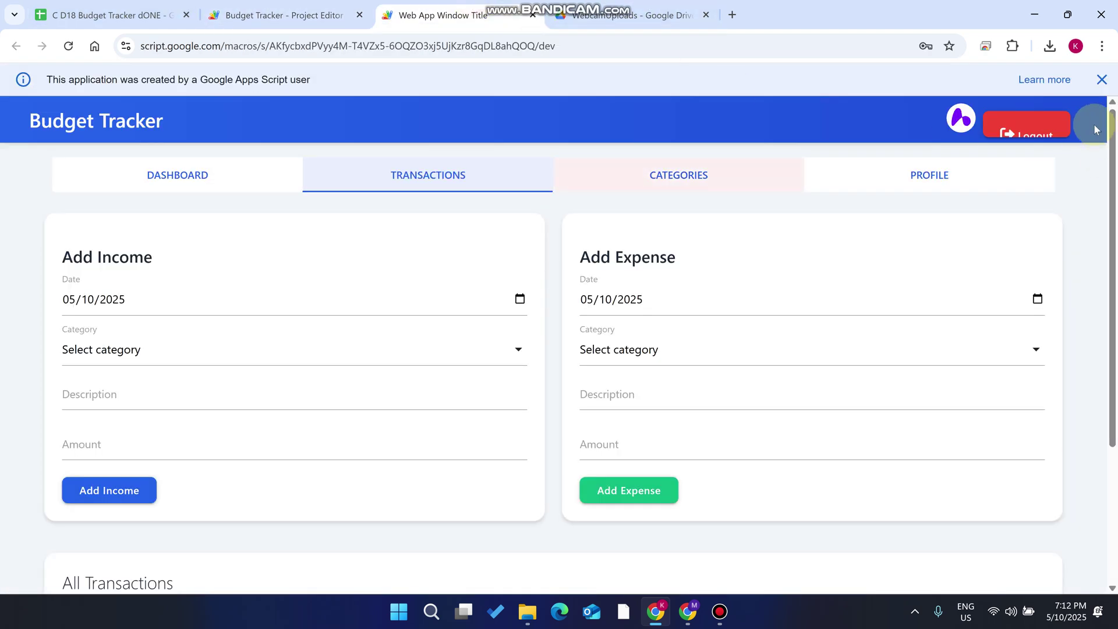
Log out, confirm, and sign in as the second saved user from autofill
left_click(1026, 123)
left_click(624, 173)
left_click(466, 245)
left_click(768, 316)
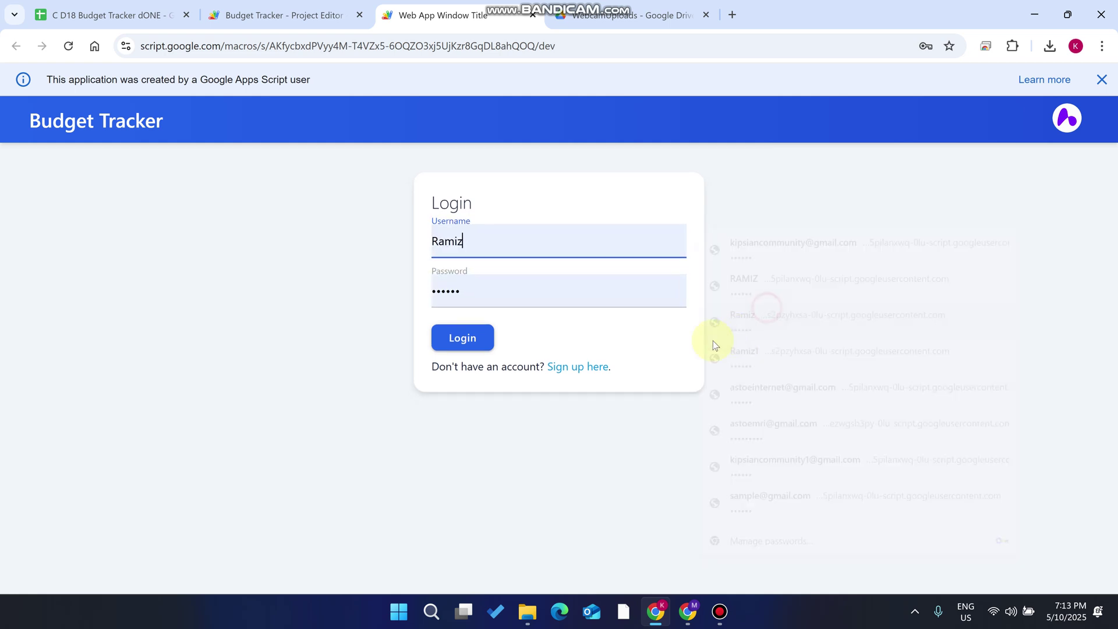
type("1")
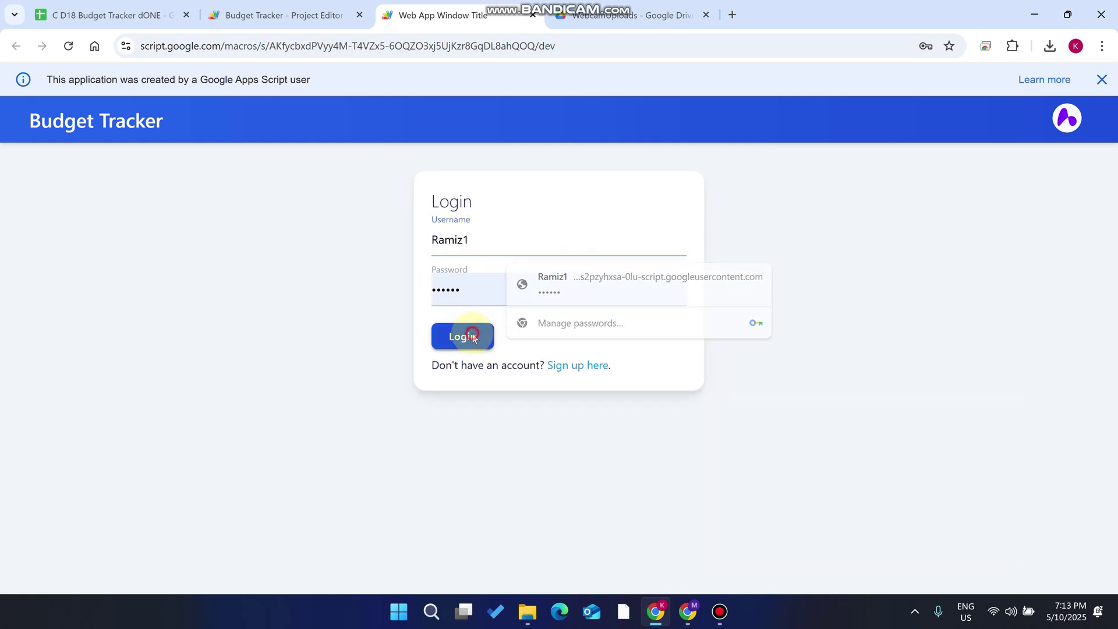
left_click(469, 336)
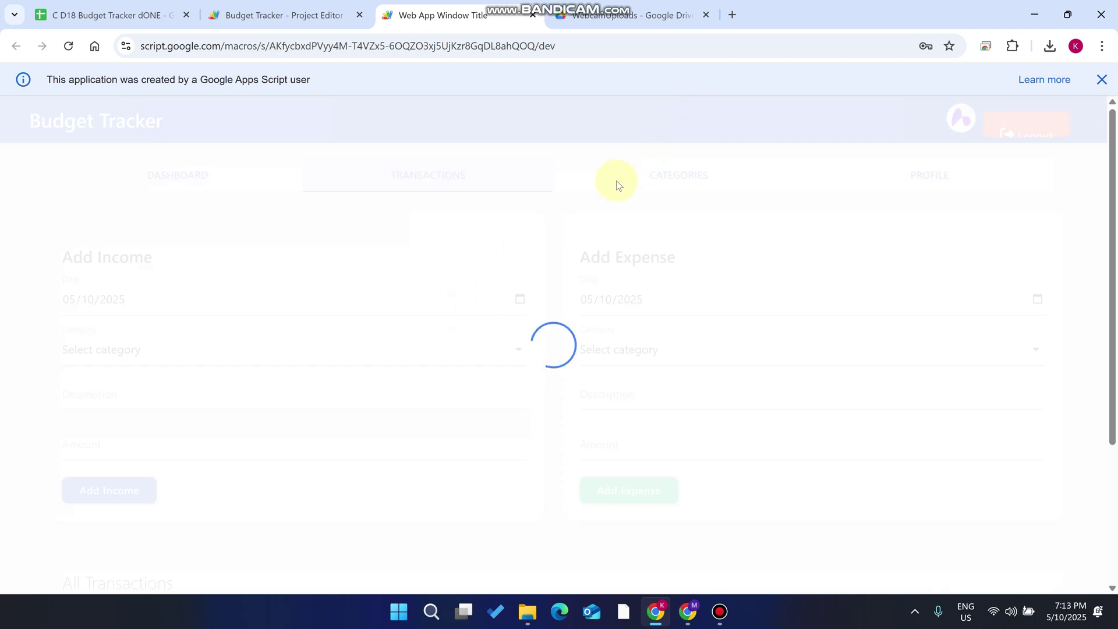
left_click(1101, 79)
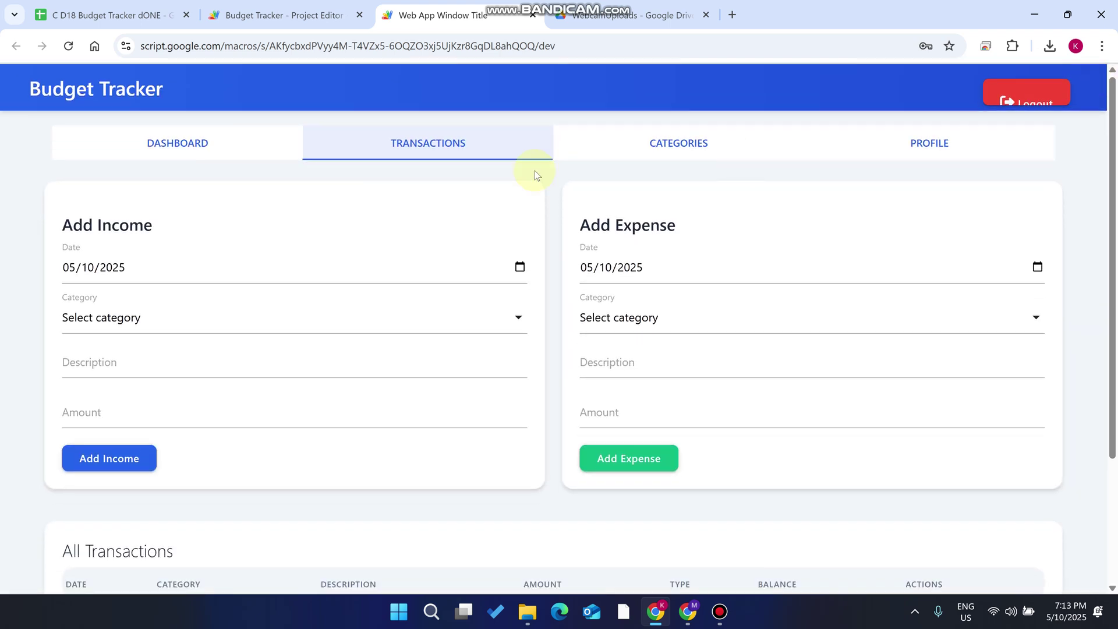
Check the new user's dashboard shows zero totals, then open its empty Categories page
left_click(188, 142)
scroll(521, 225, "down", 5)
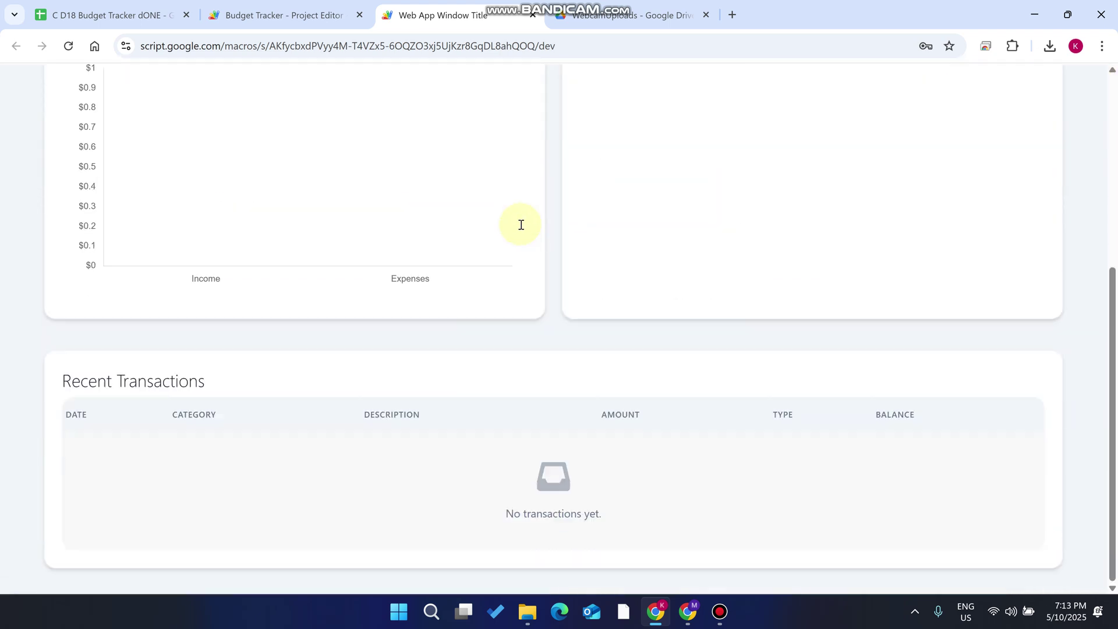
scroll(521, 226, "up", 5)
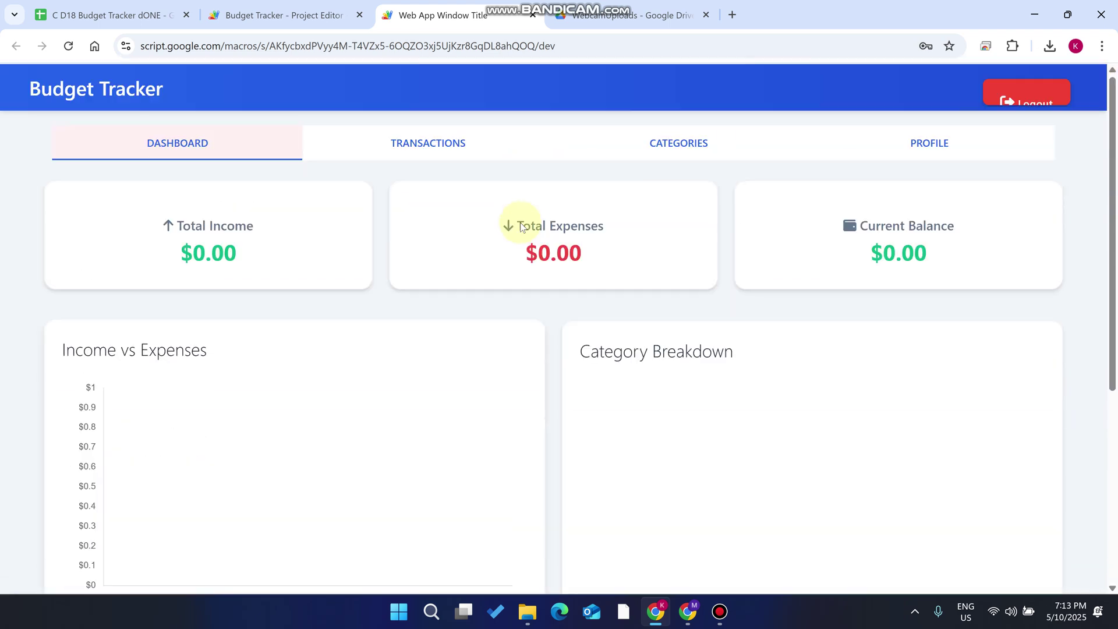
left_click(680, 141)
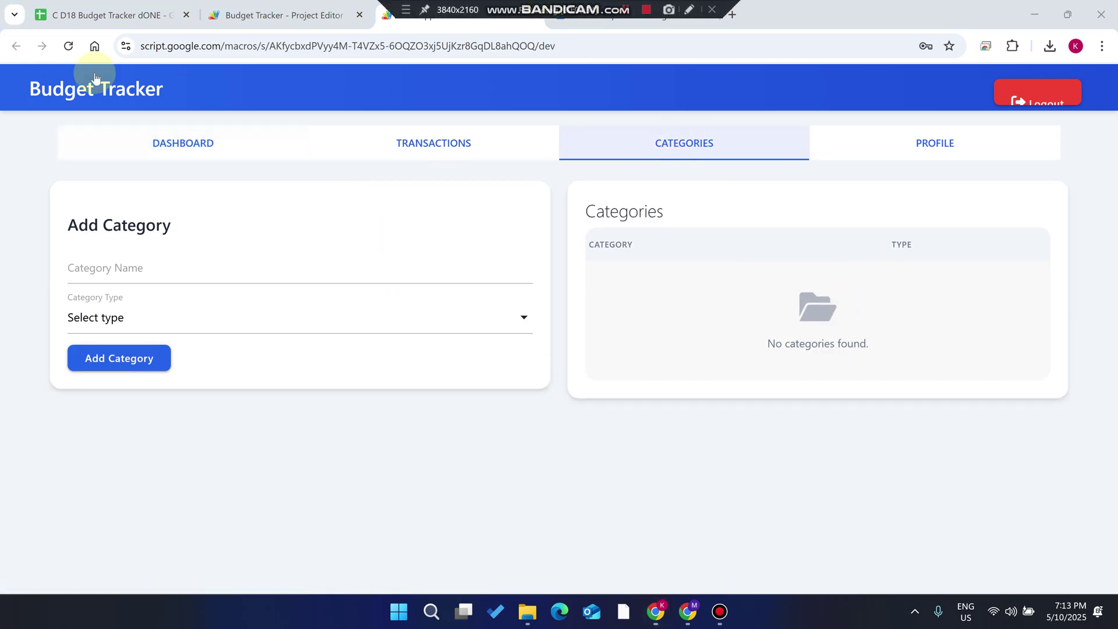
Inspect the Categories sheet in the spreadsheet, then return to the web app's category form
left_click(111, 15)
left_click(262, 580)
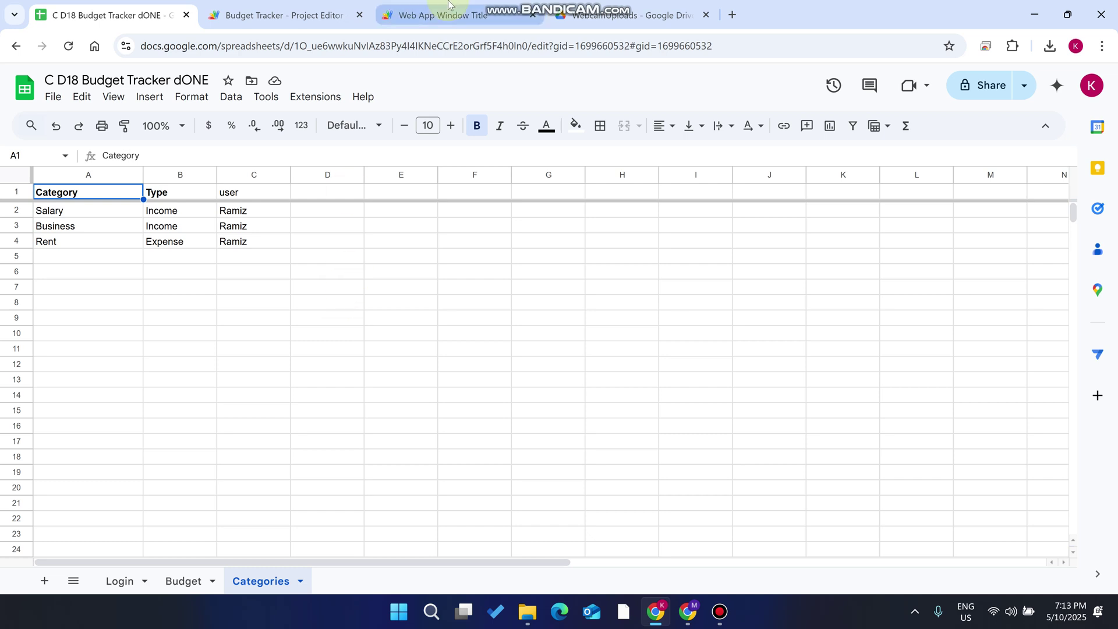
left_click(436, 14)
left_click(115, 269)
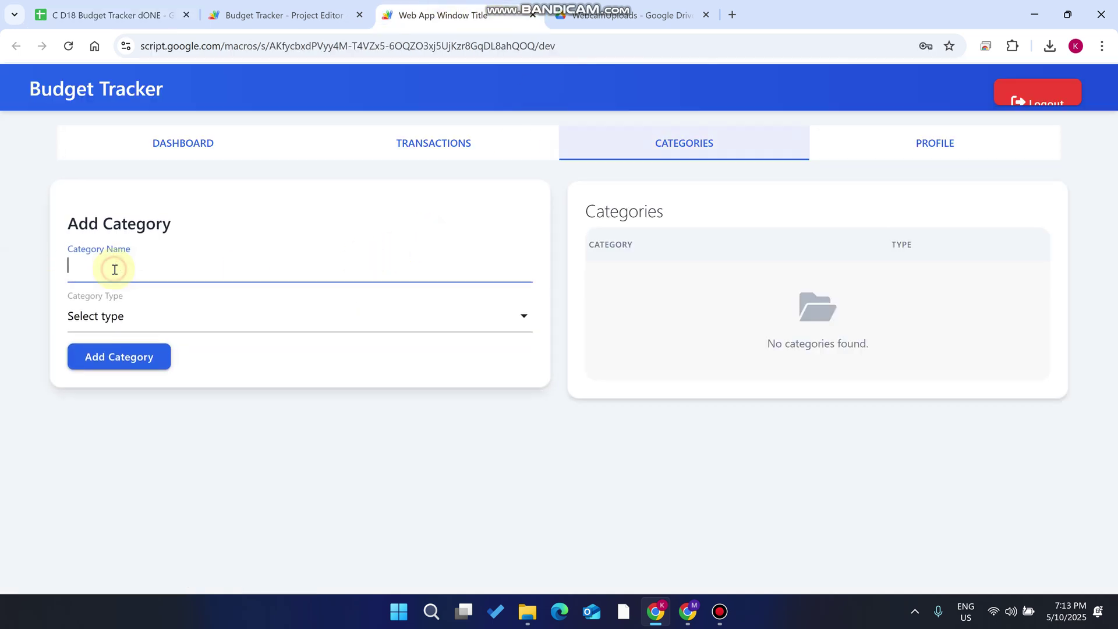
Create a Rent category of type Expense for the second account
type("Rent")
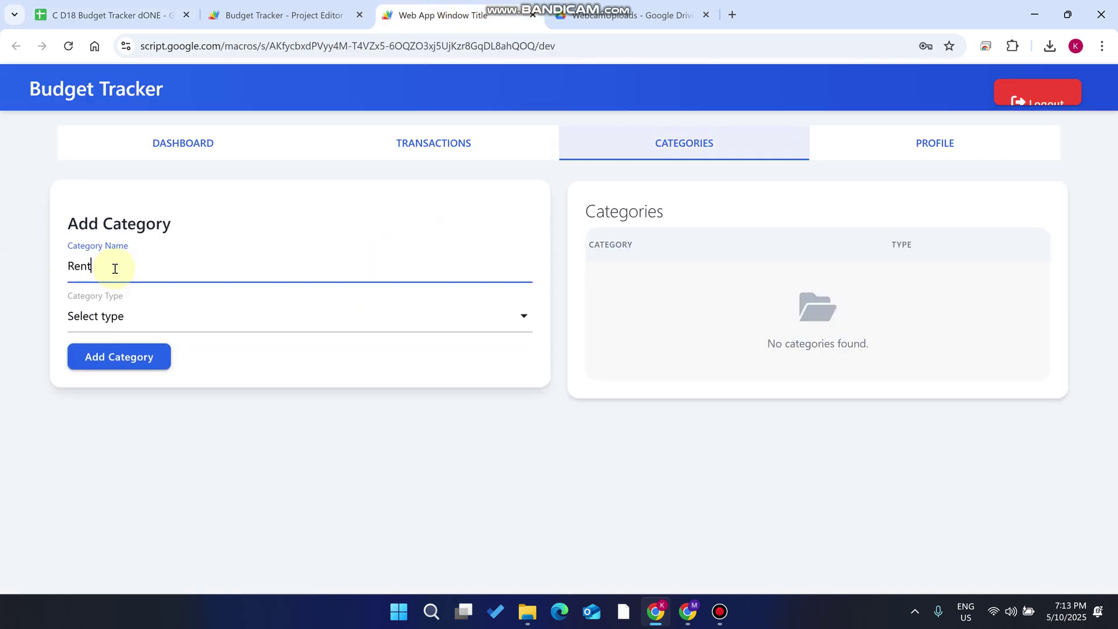
left_click(188, 316)
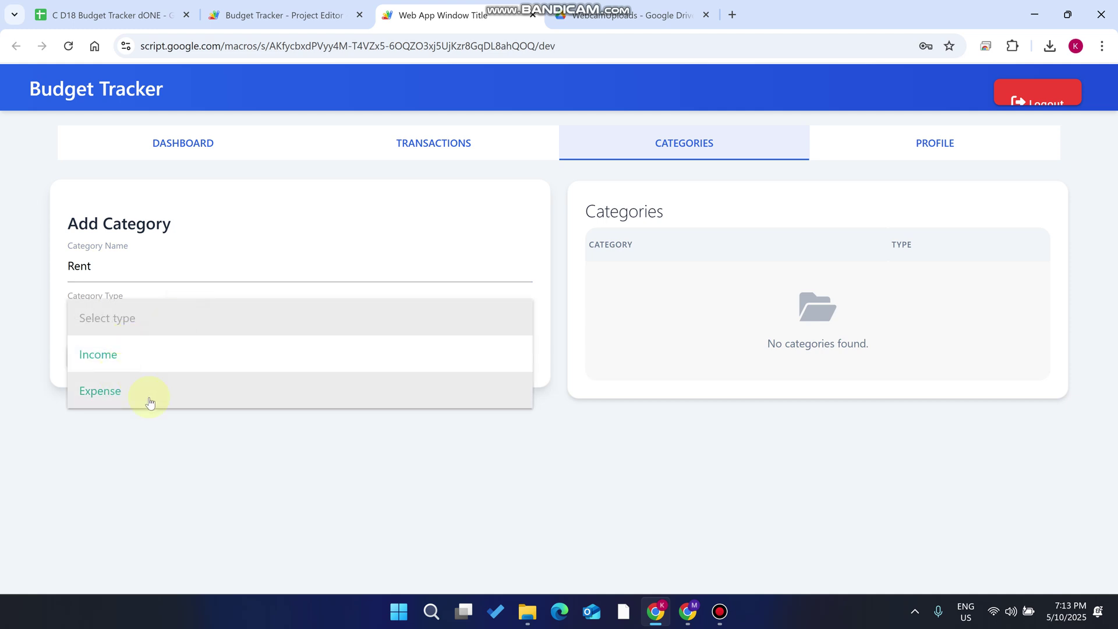
left_click(150, 392)
left_click(134, 357)
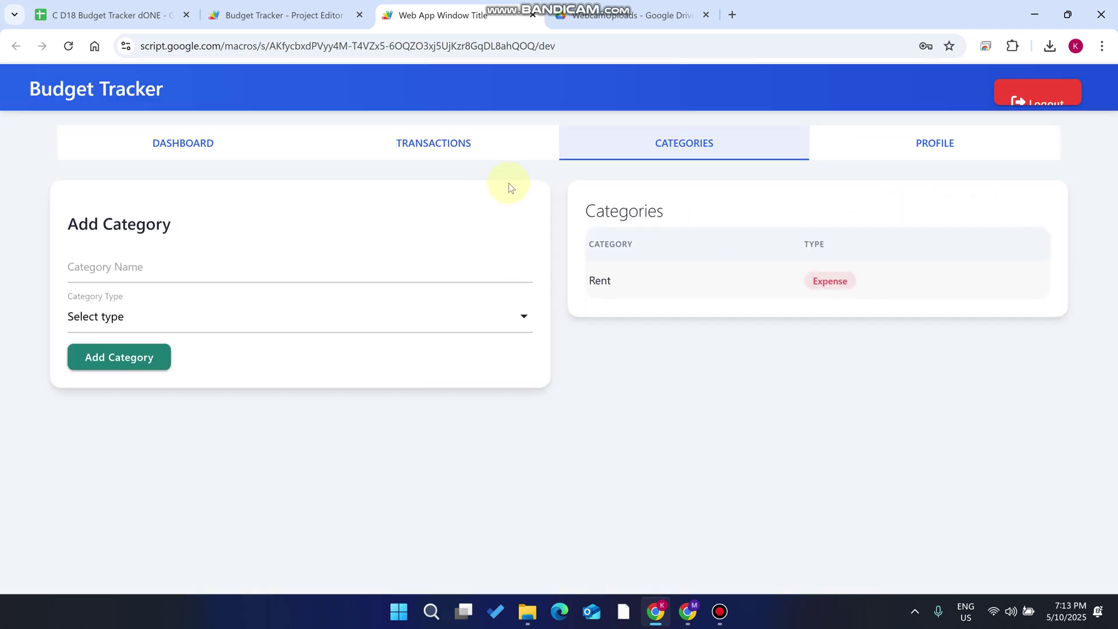
left_click(467, 143)
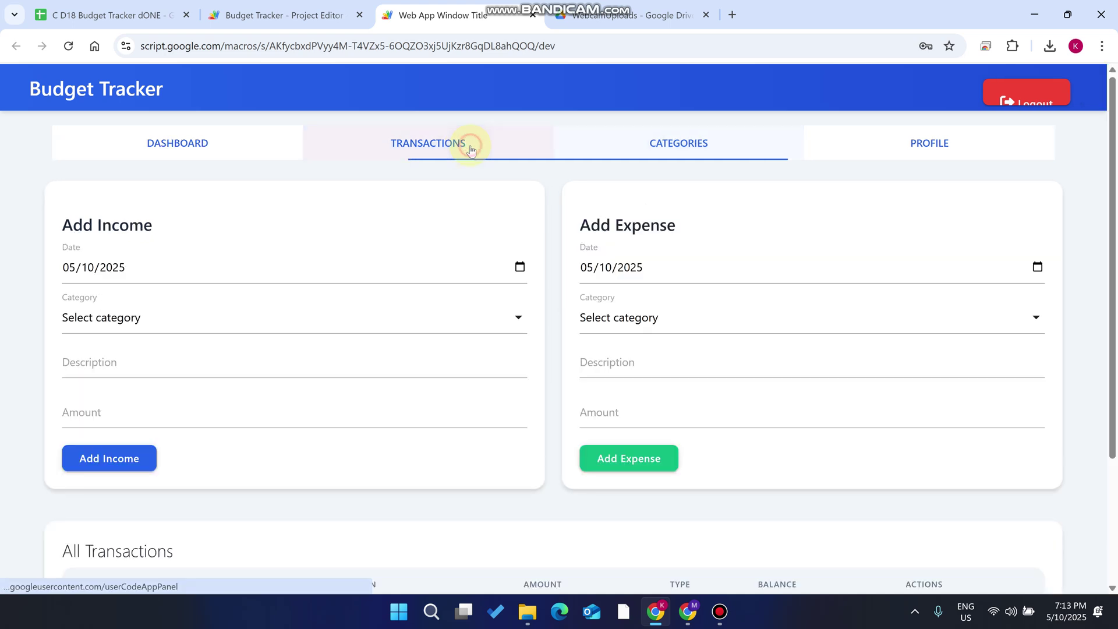
Record a 100 expense in the Rent category for the second account
left_click(667, 309)
left_click(651, 350)
left_click(612, 418)
type("100")
left_click(644, 455)
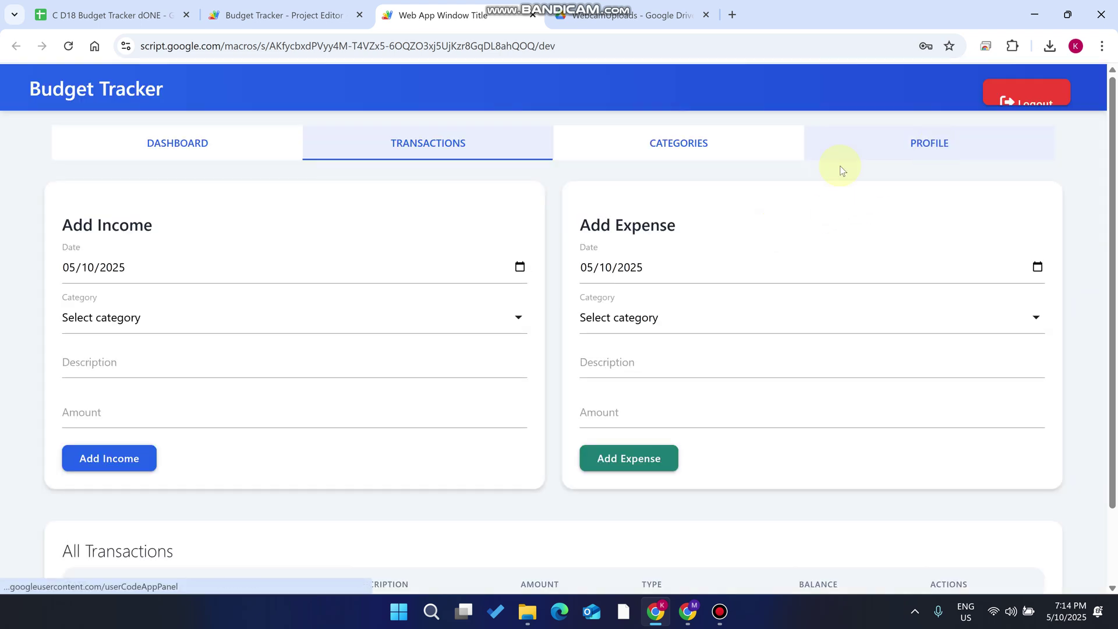
left_click(218, 155)
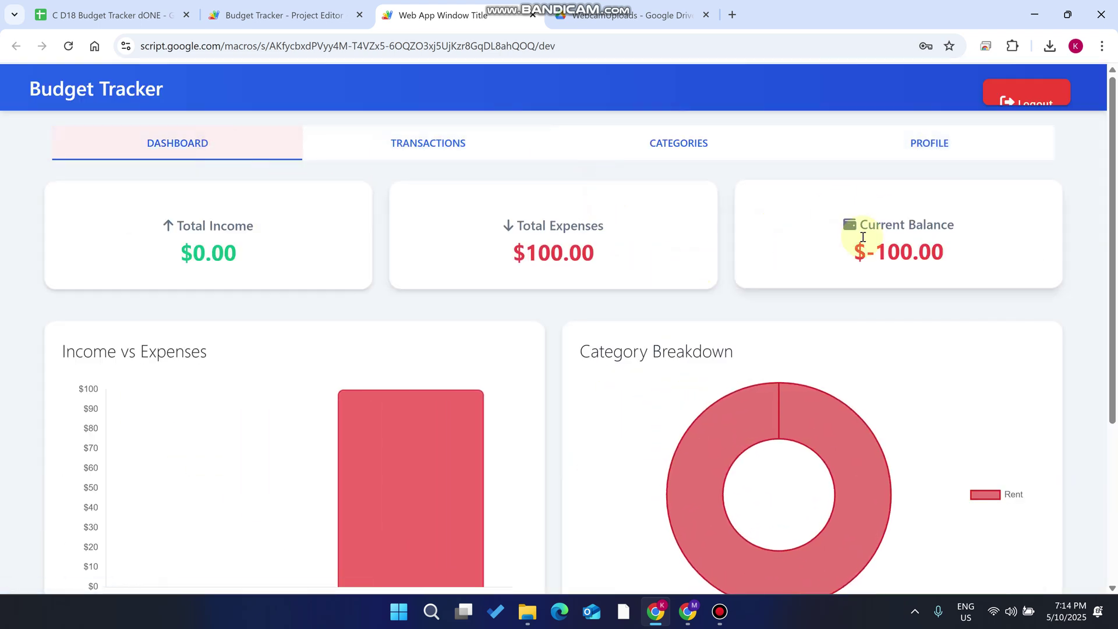
Review the dashboard cards: $100.00 expenses and a $-100.00 balance
scroll(870, 232, "down", 1)
scroll(896, 216, "up", 1)
scroll(895, 217, "up", 1)
left_click_drag(955, 250, 833, 251)
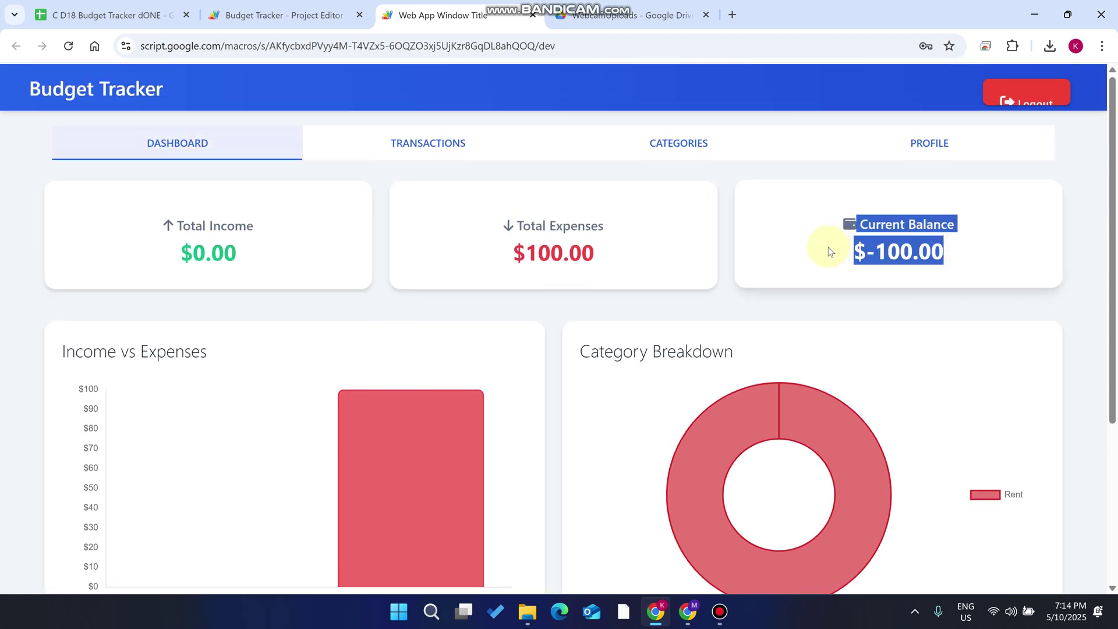
left_click(830, 251)
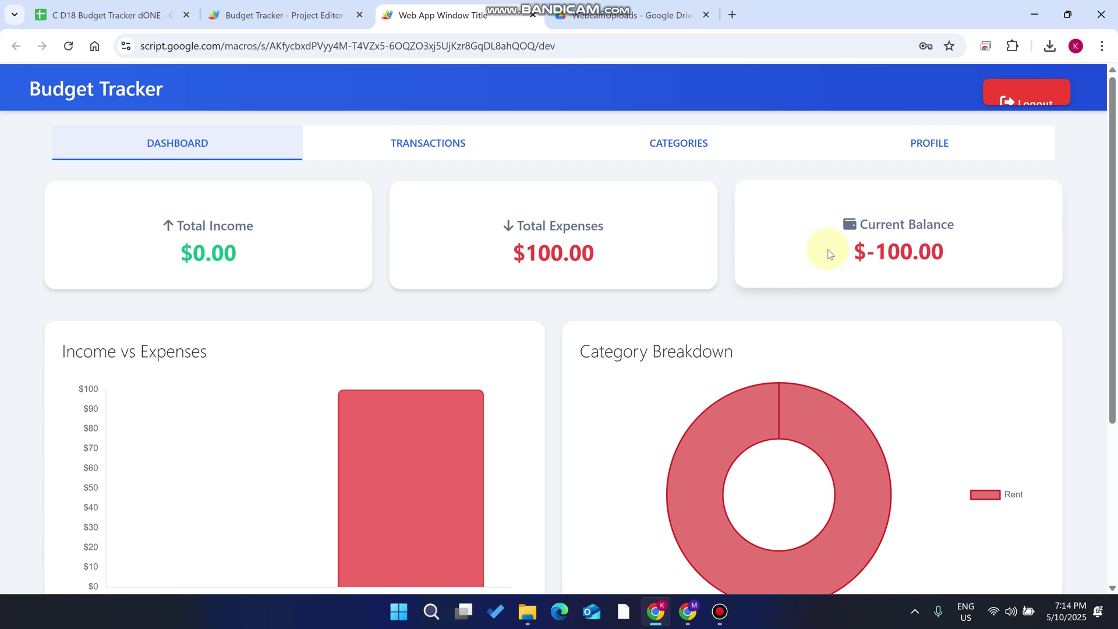
Visit the Categories and Transactions pages, then return to the dashboard's Rent-only breakdown
left_click(682, 142)
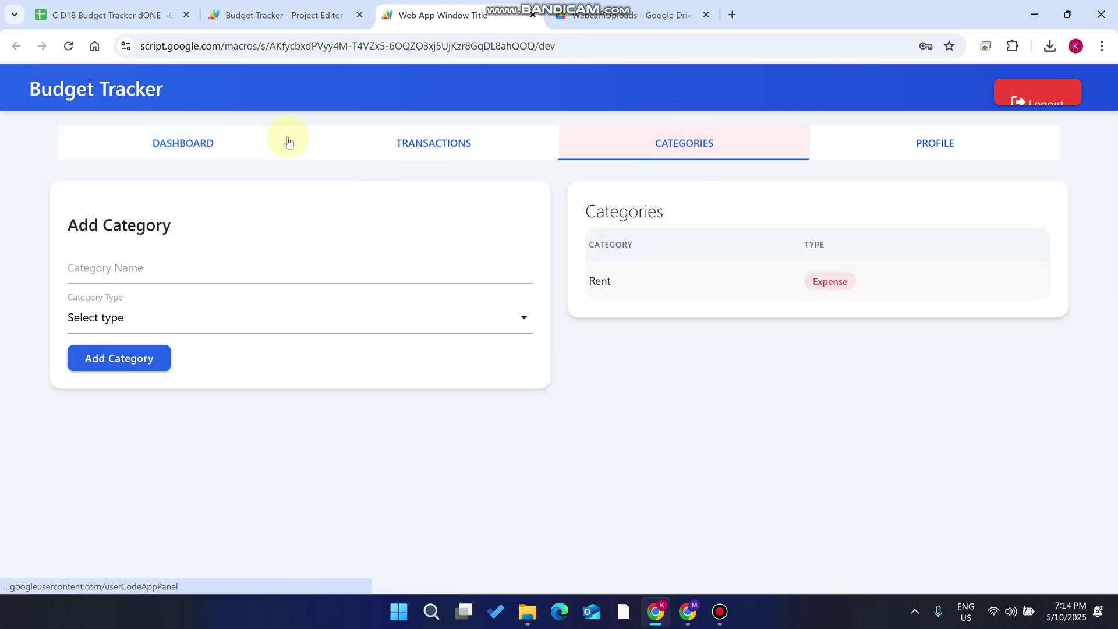
left_click(434, 147)
scroll(407, 262, "down", 2)
scroll(361, 291, "up", 2)
left_click(222, 147)
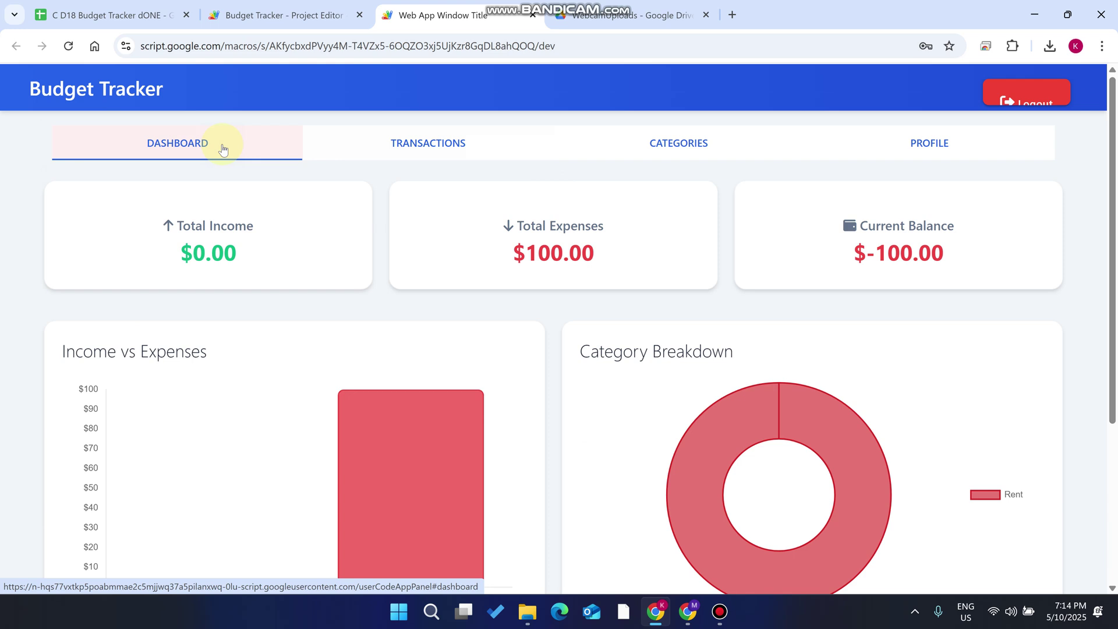
right_click(367, 208)
left_click(445, 568)
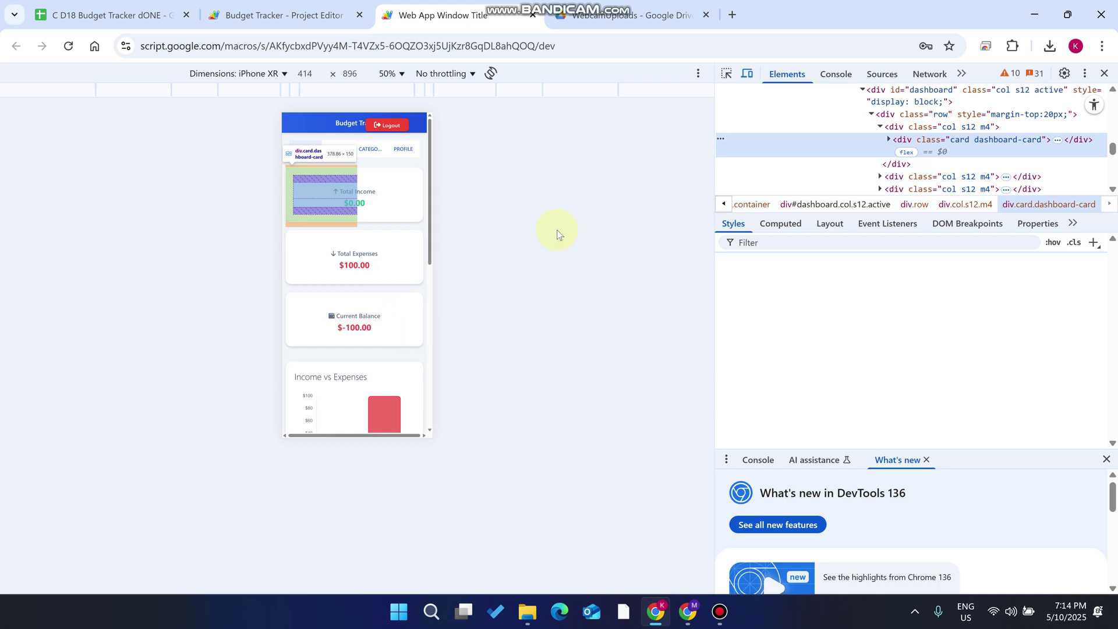
left_click(1104, 73)
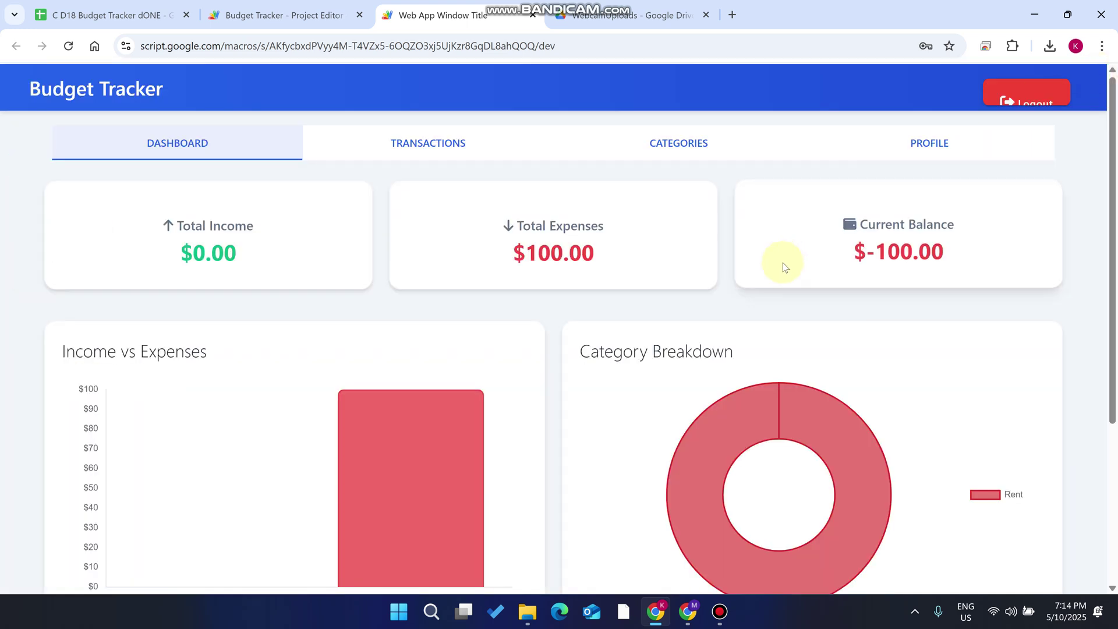